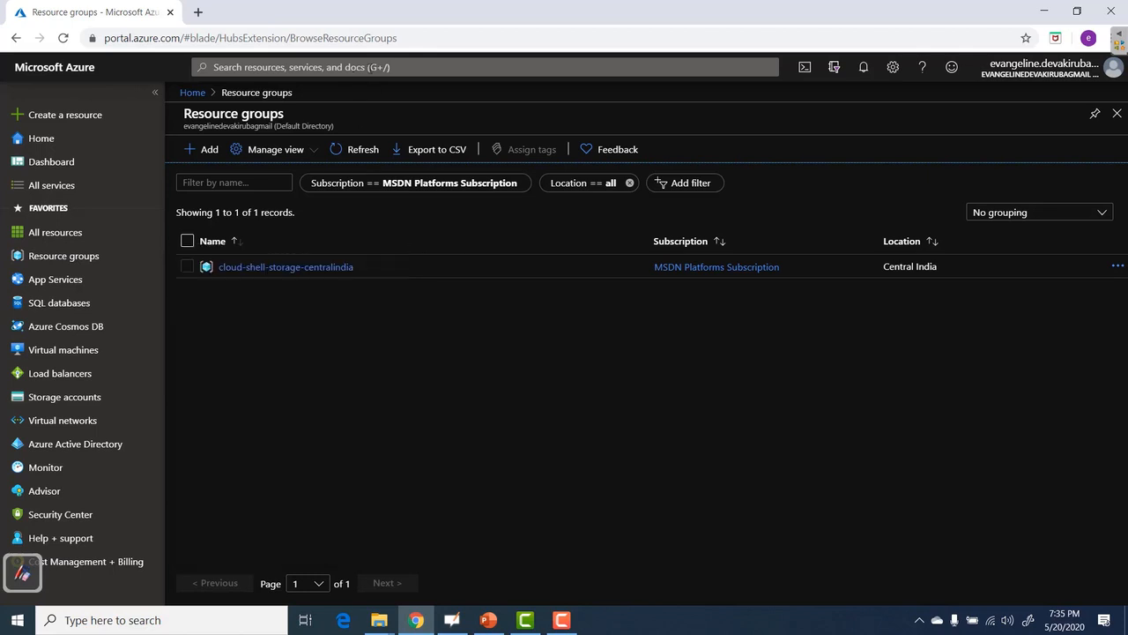
Search the portal for 'virtua' to find the Virtual machines service.
{"action": "left_click", "coordinate": [297, 66]}
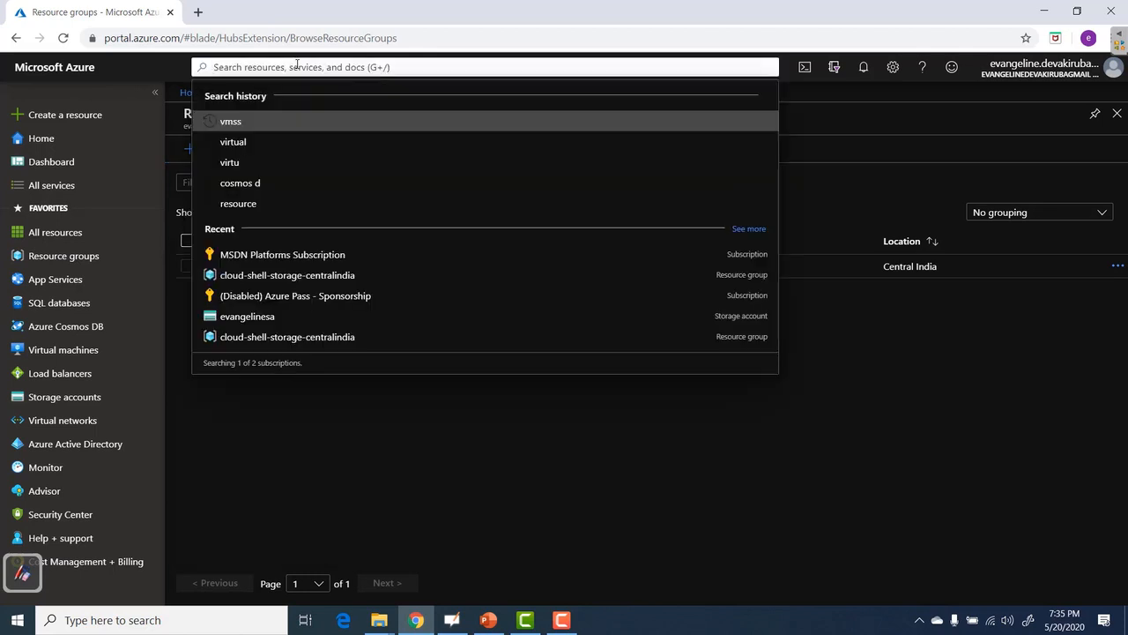
{"action": "type", "text": "virtua"}
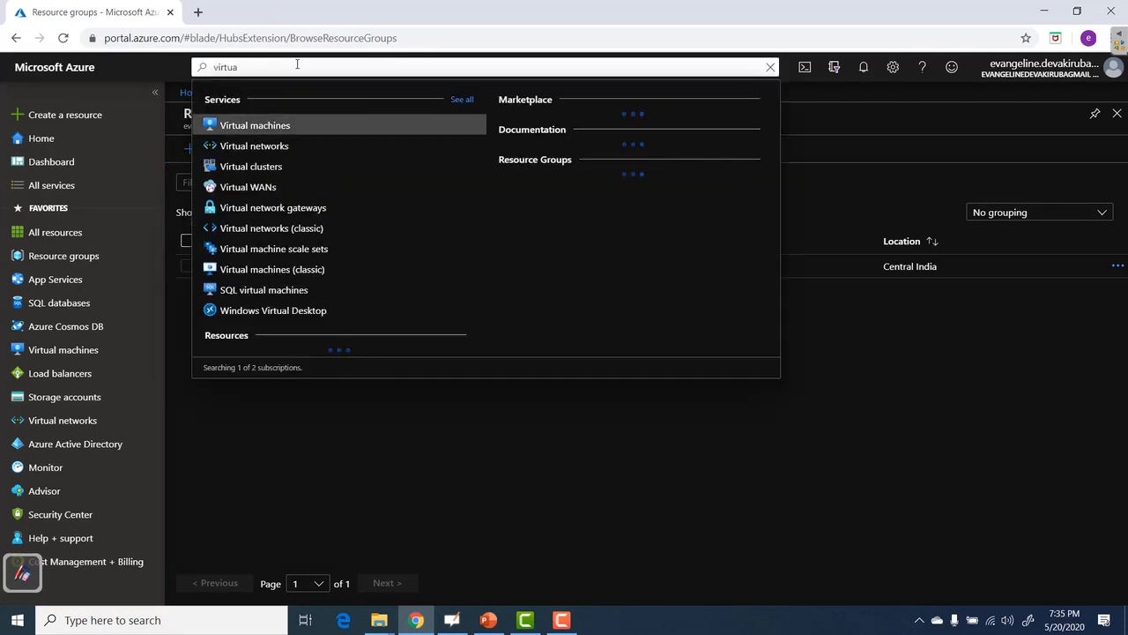
Start a new virtual machine in a newly created resource group named 'compute'.
{"action": "left_click", "coordinate": [55, 350]}
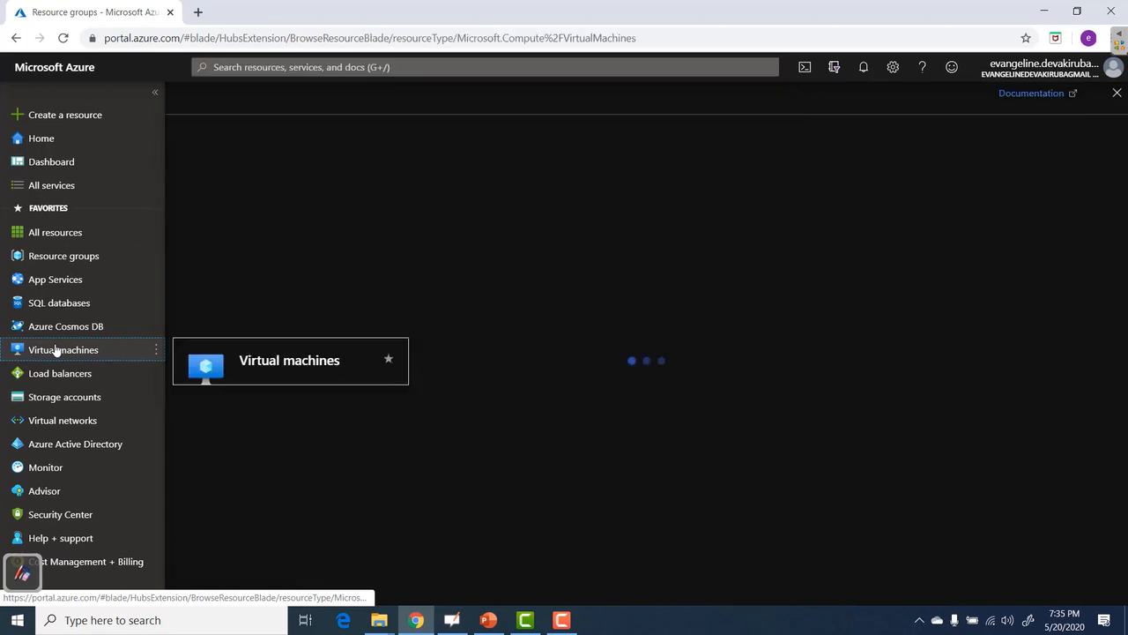
{"action": "left_click", "coordinate": [206, 152]}
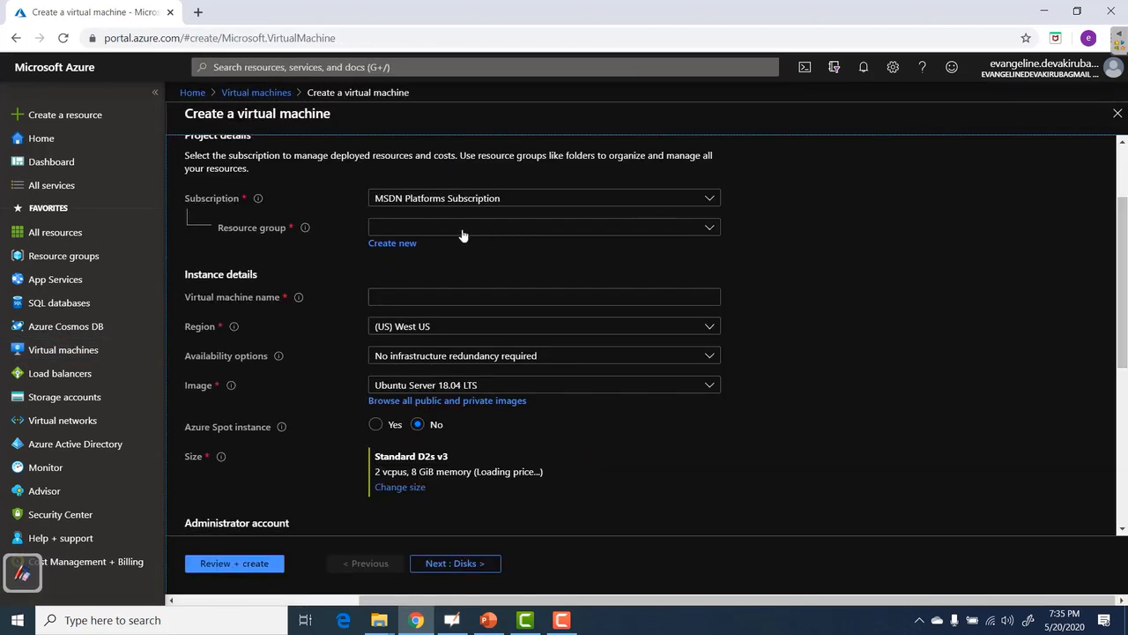
{"action": "left_click", "coordinate": [397, 244]}
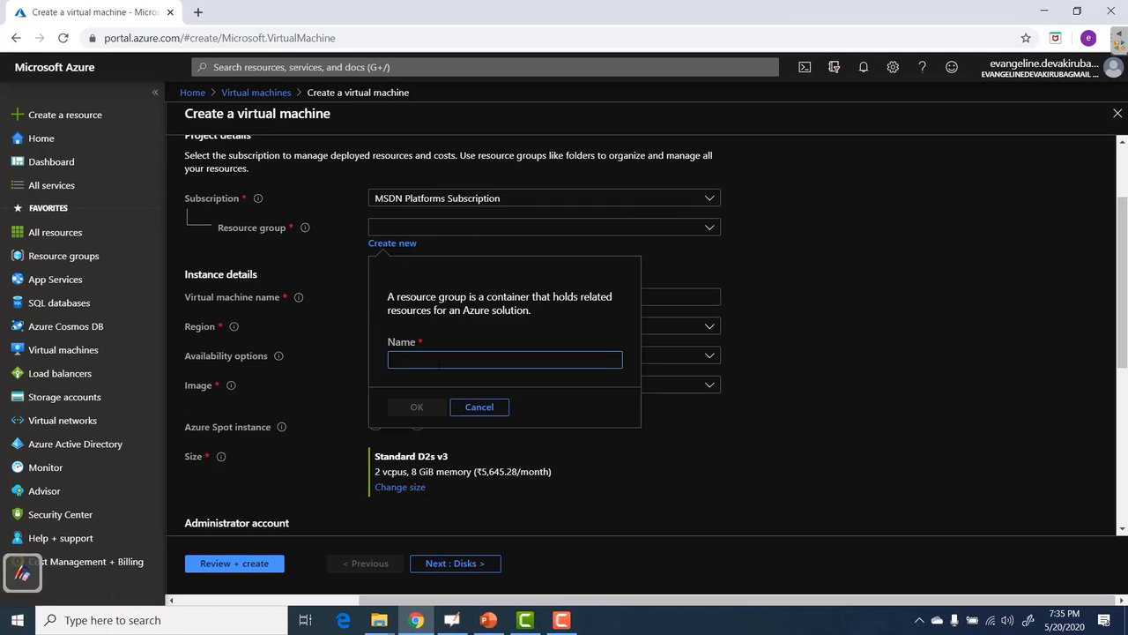
{"action": "type", "text": "compute"}
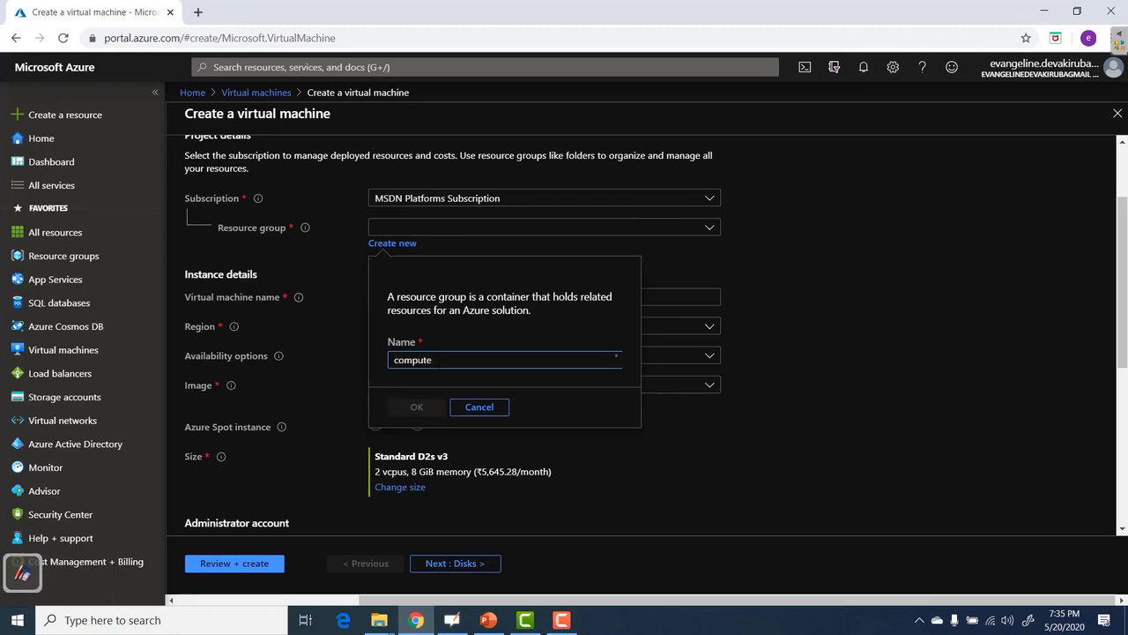
{"action": "left_click", "coordinate": [412, 406]}
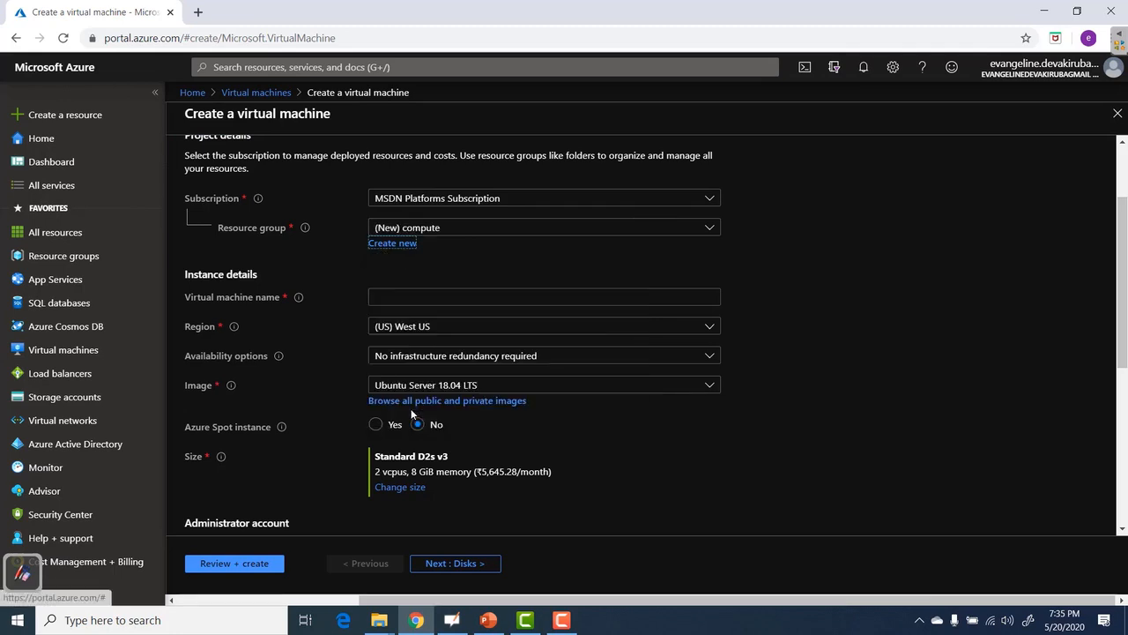
Name the virtual machine 'windowswebvm'.
{"action": "left_click", "coordinate": [404, 299]}
{"action": "type", "text": "win"}
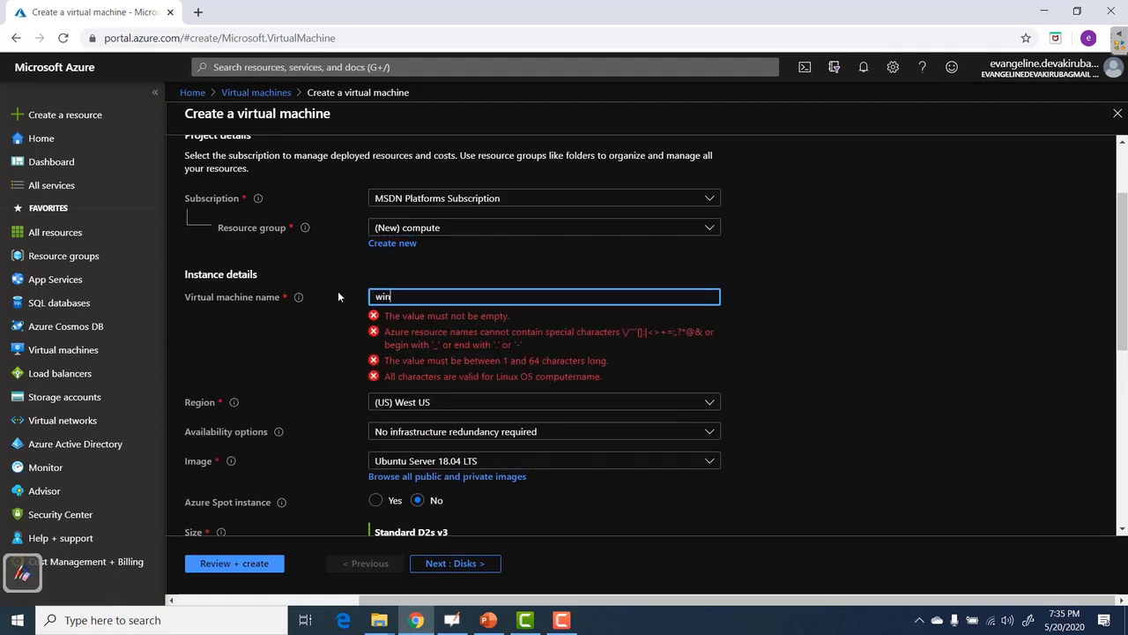
{"action": "type", "text": "dowswebvm"}
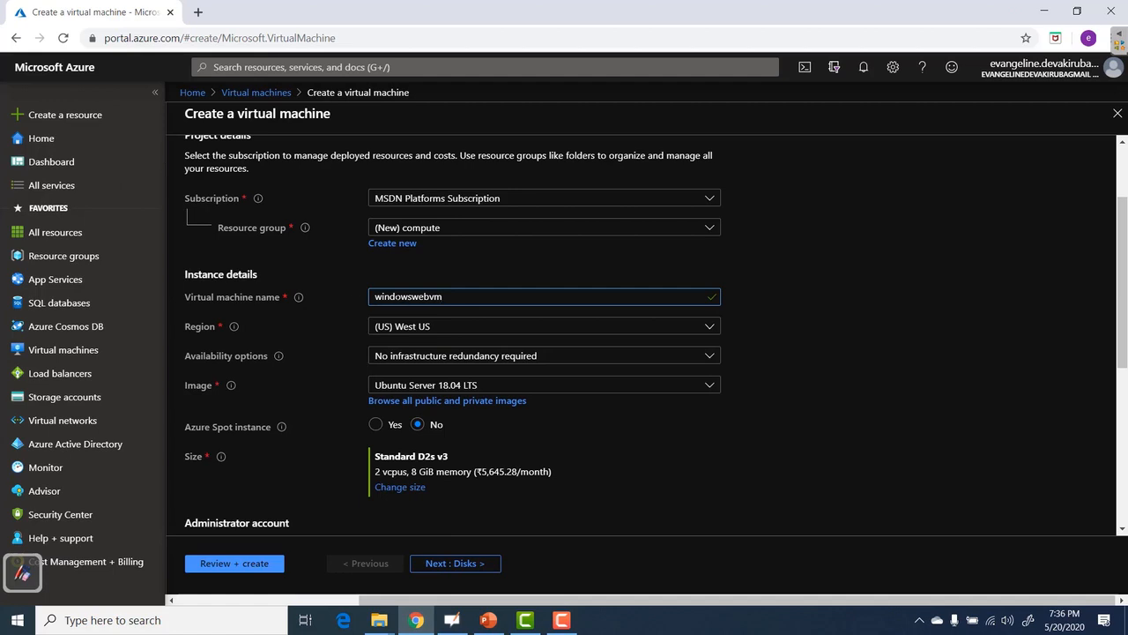
{"action": "left_click_drag", "start_coordinate": [411, 296], "coordinate": [444, 297]}
{"action": "left_click", "coordinate": [442, 296]}
Set the region to (US) East US and keep No infrastructure redundancy required.
{"action": "left_click", "coordinate": [689, 328]}
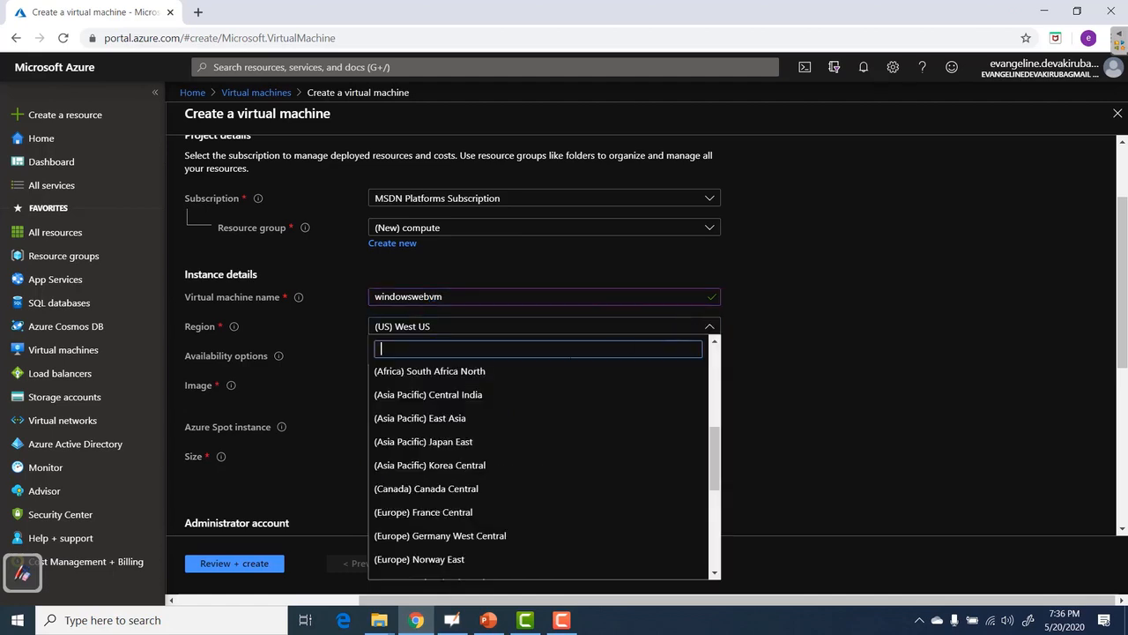
{"action": "scroll", "coordinate": [539, 423], "scroll_direction": "up", "scroll_amount": 5}
{"action": "left_click", "coordinate": [516, 404]}
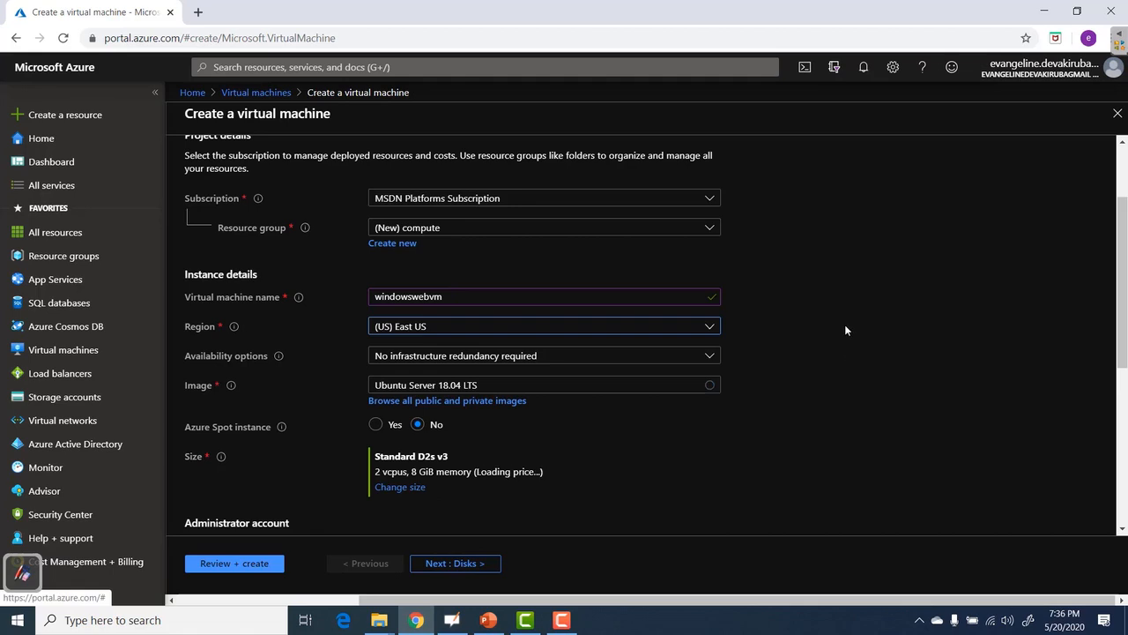
{"action": "scroll", "coordinate": [844, 325], "scroll_direction": "down", "scroll_amount": 2}
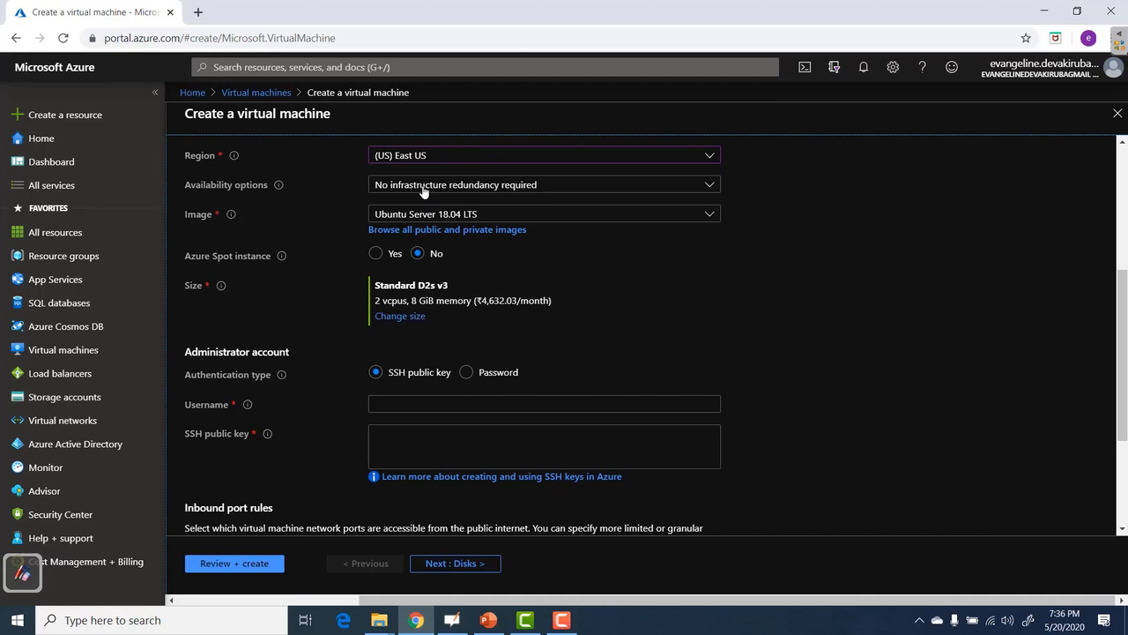
{"action": "left_click", "coordinate": [423, 190]}
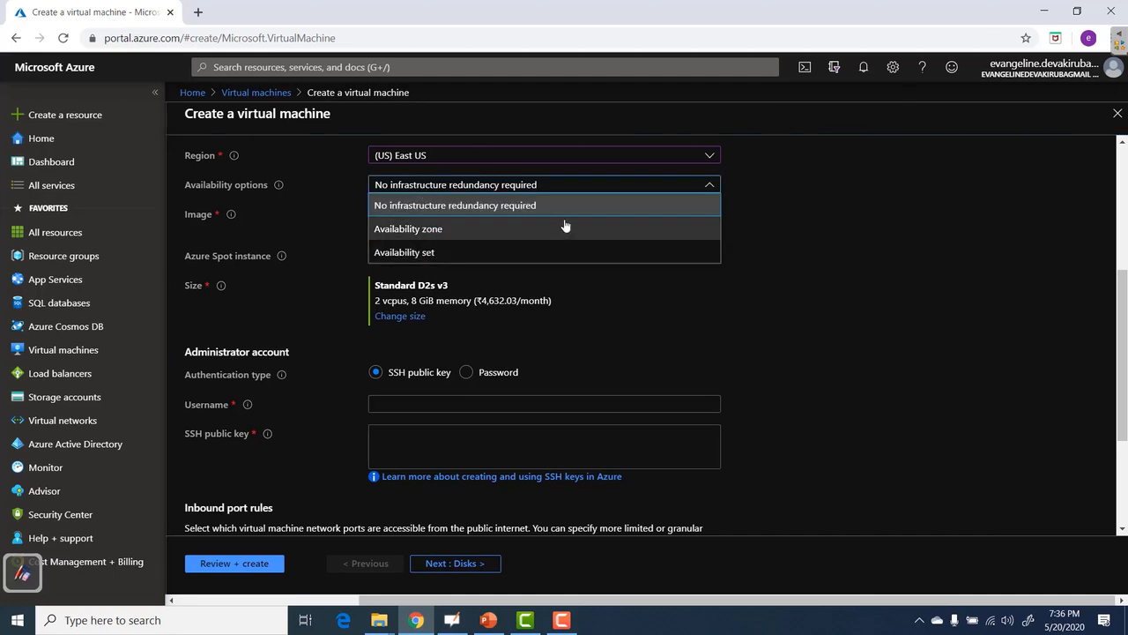
{"action": "left_click", "coordinate": [811, 197]}
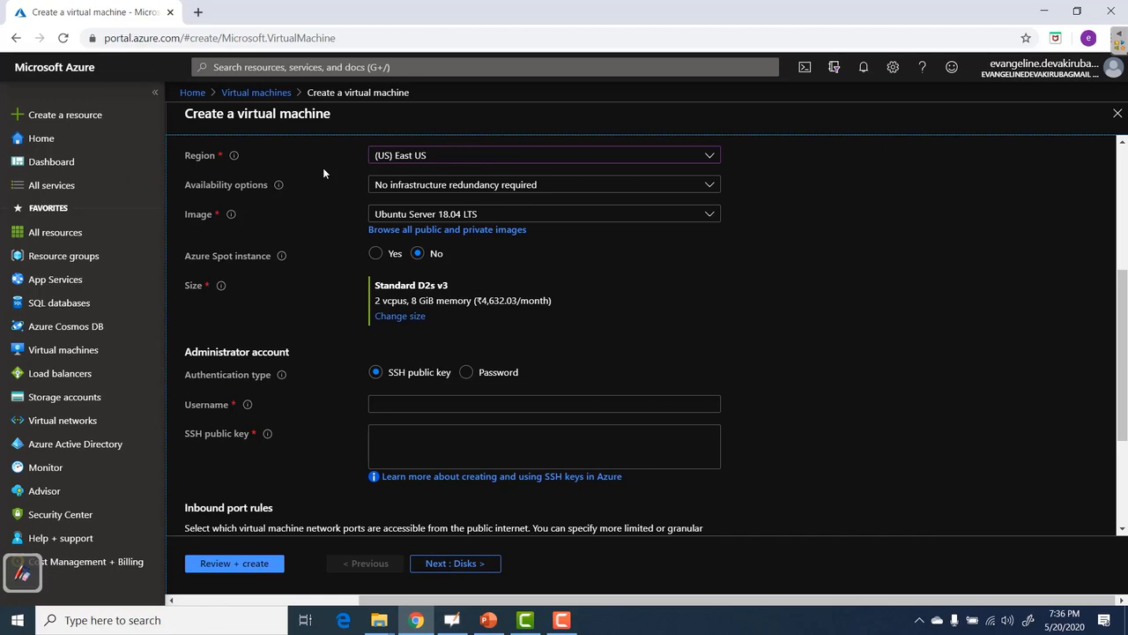
Change the VM size from Standard D2s v3 to DS1_v2.
{"action": "left_click", "coordinate": [399, 317]}
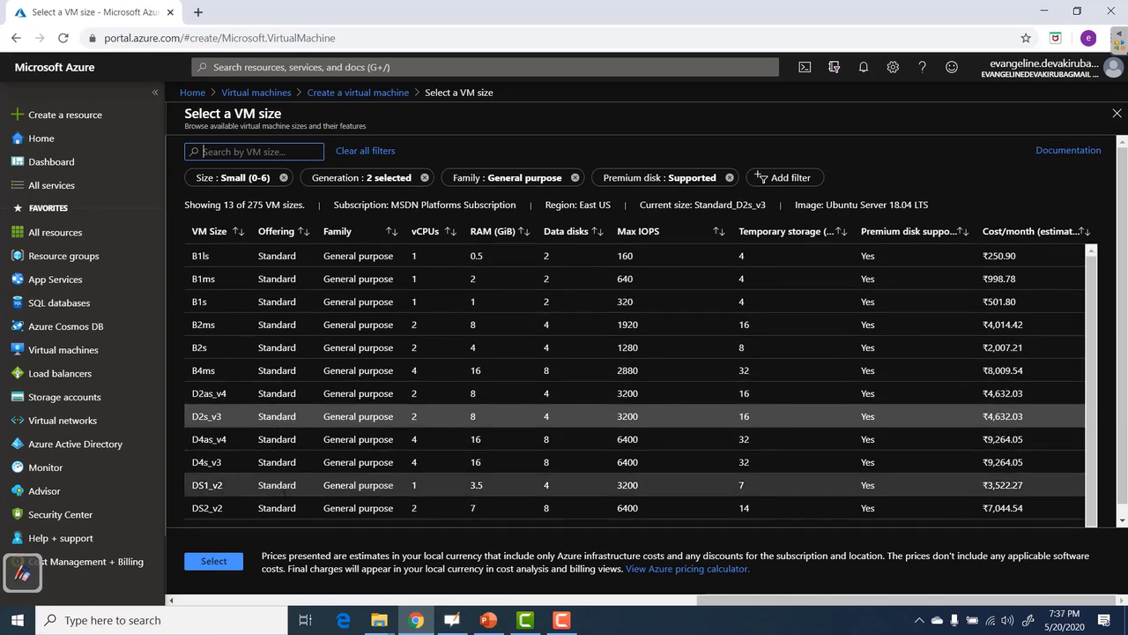
{"action": "left_click", "coordinate": [201, 484]}
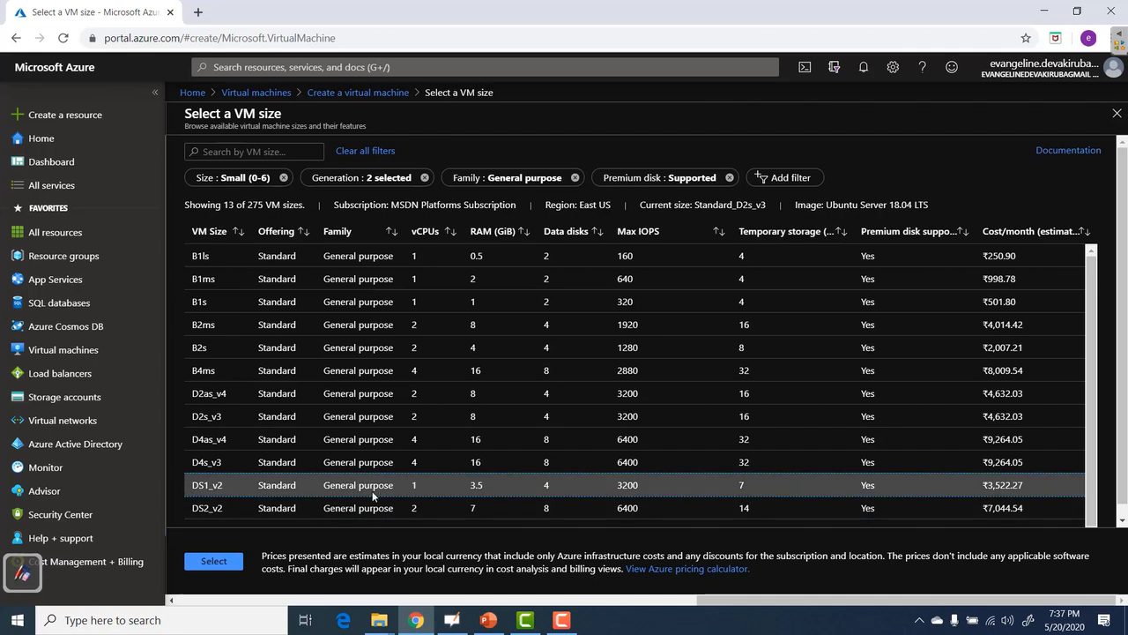
{"action": "left_click", "coordinate": [212, 562]}
Choose Windows Server 2012 R2 Datacenter as the VM image.
{"action": "left_click", "coordinate": [619, 214]}
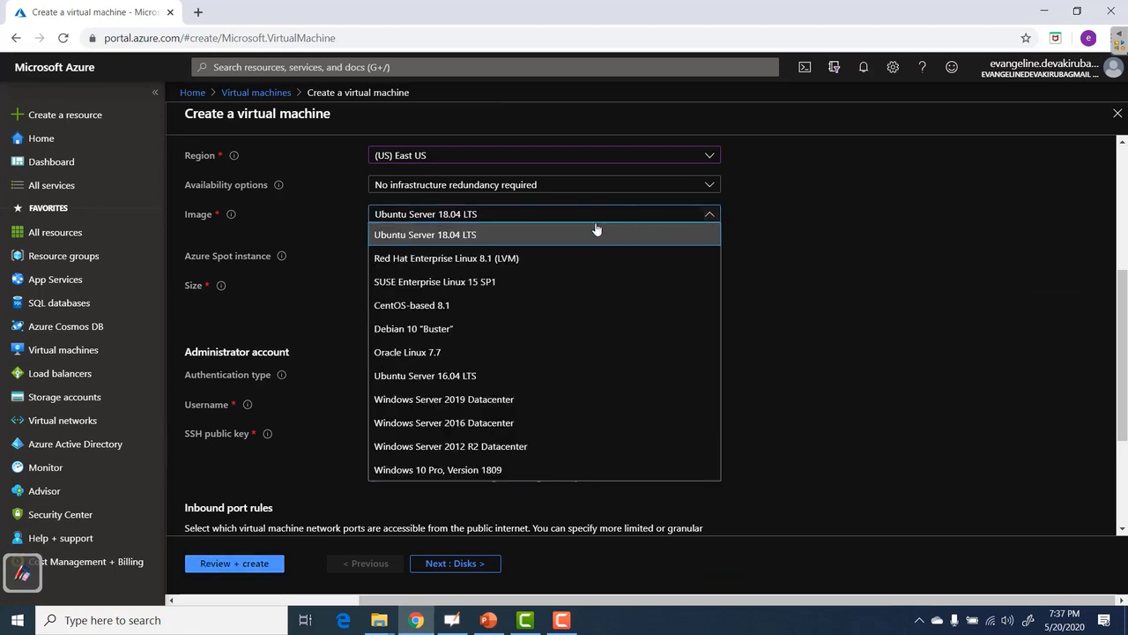
{"action": "left_click", "coordinate": [485, 447]}
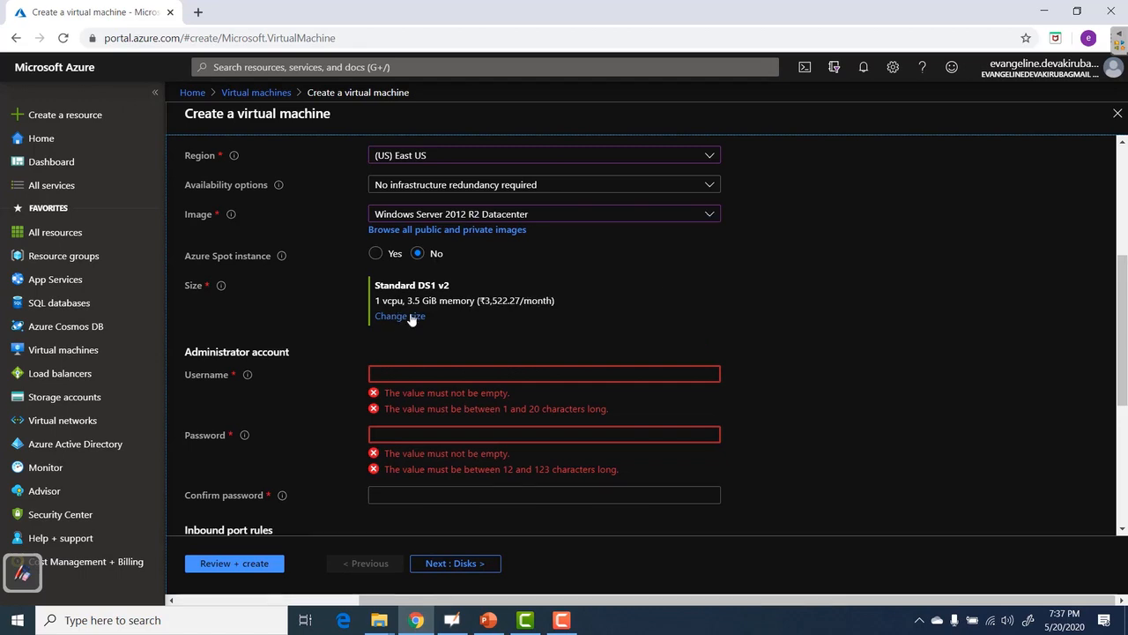
{"action": "left_click", "coordinate": [416, 373]}
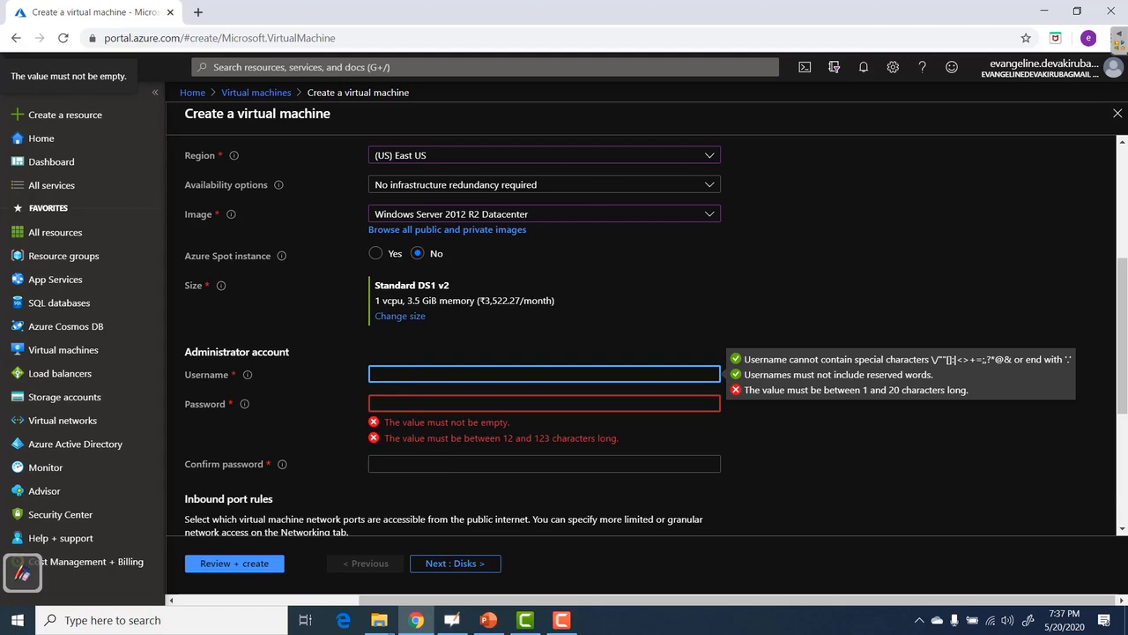
Set the administrator username to windowswebvmuser and enter the password.
{"action": "left_click", "coordinate": [404, 370]}
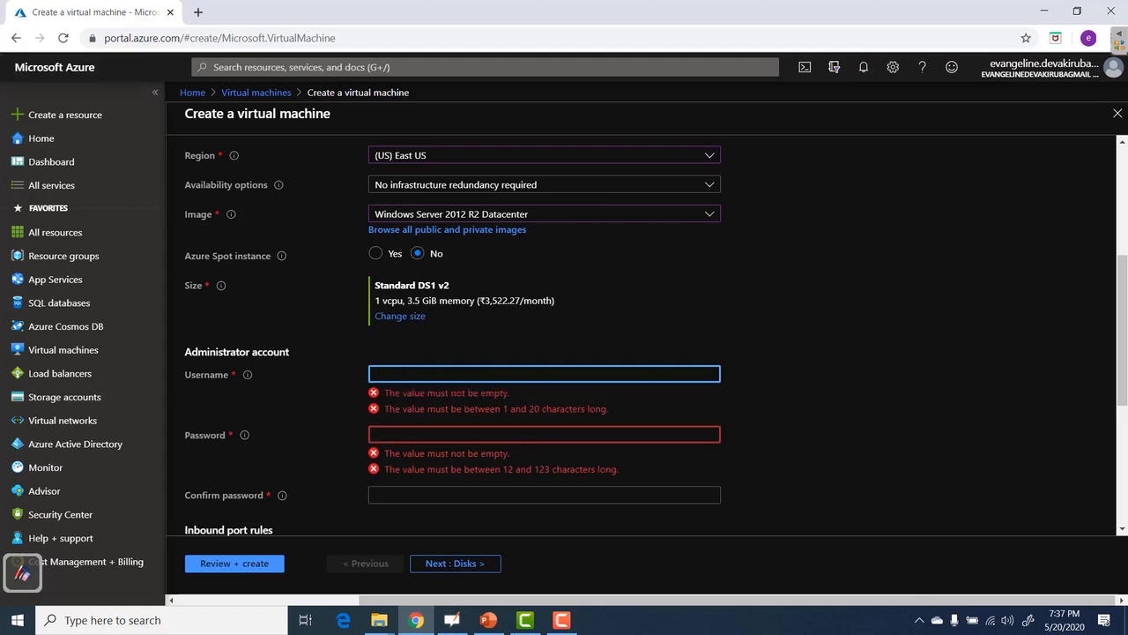
{"action": "scroll", "coordinate": [617, 335], "scroll_direction": "up", "scroll_amount": 2}
{"action": "left_click_drag", "start_coordinate": [449, 298], "coordinate": [334, 311]}
{"action": "key", "text": "ctrl+c"}
{"action": "left_click", "coordinate": [961, 330]}
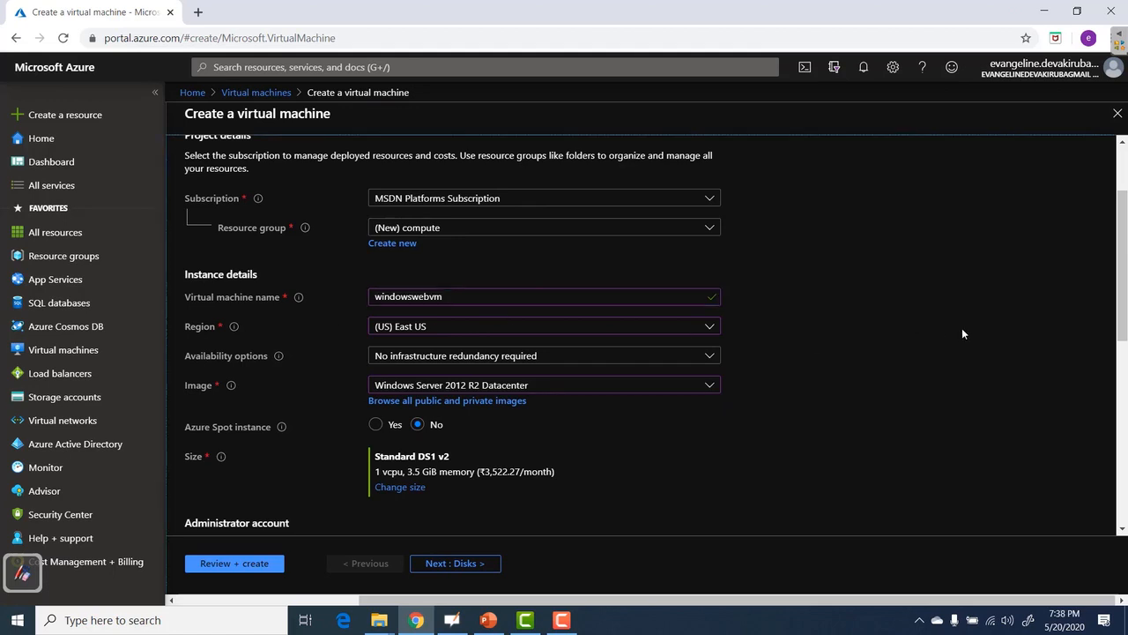
{"action": "scroll", "coordinate": [962, 333], "scroll_direction": "down", "scroll_amount": 2}
{"action": "left_click", "coordinate": [487, 374]}
{"action": "key", "text": "ctrl+v"}
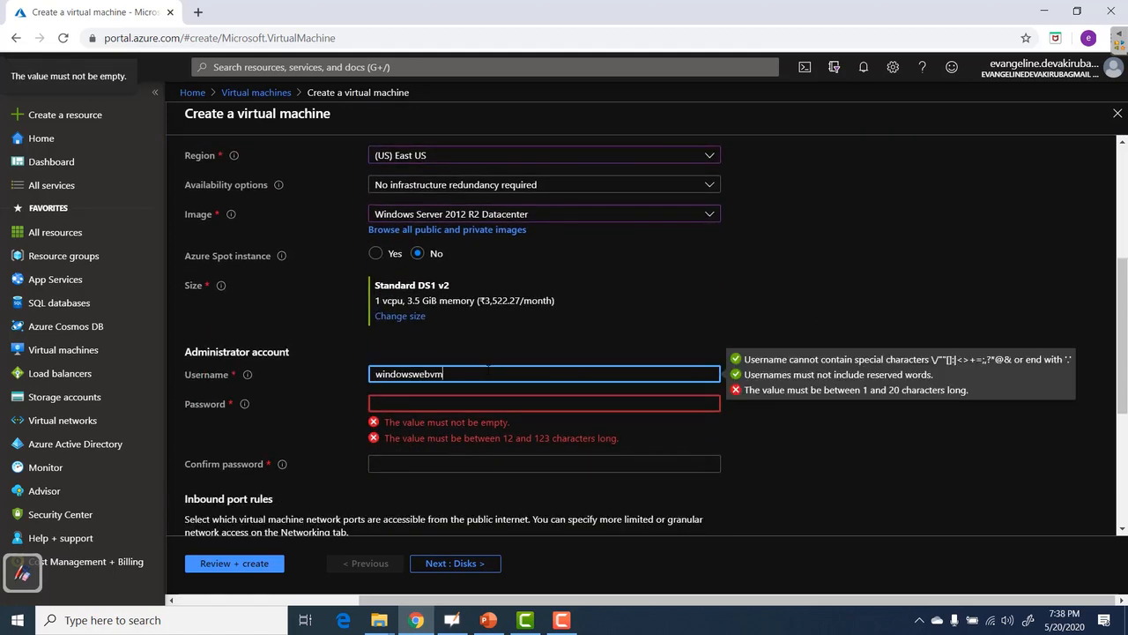
{"action": "type", "text": "user"}
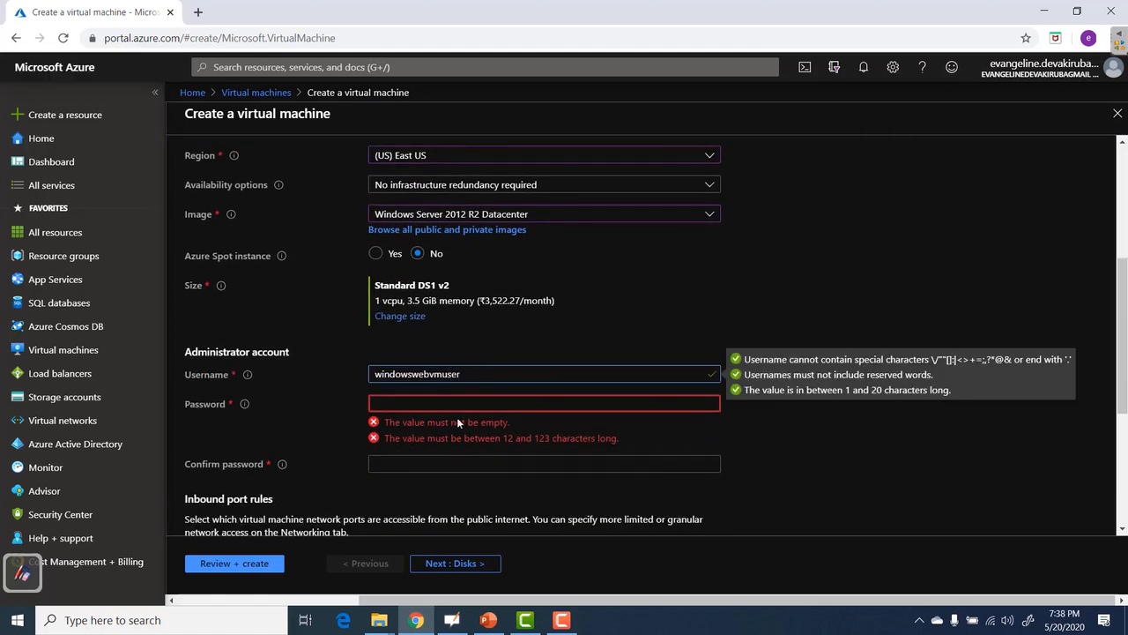
{"action": "left_click", "coordinate": [459, 404]}
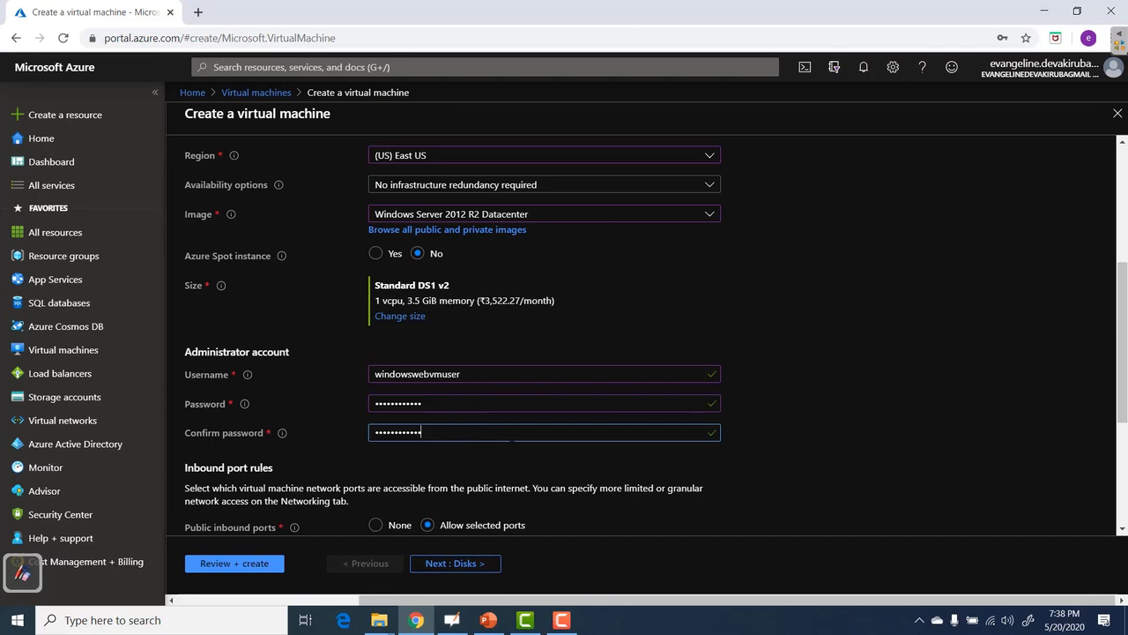
Allow inbound HTTP (80) and HTTPS (443) alongside RDP (3389).
{"action": "scroll", "coordinate": [474, 403], "scroll_direction": "down", "scroll_amount": 2}
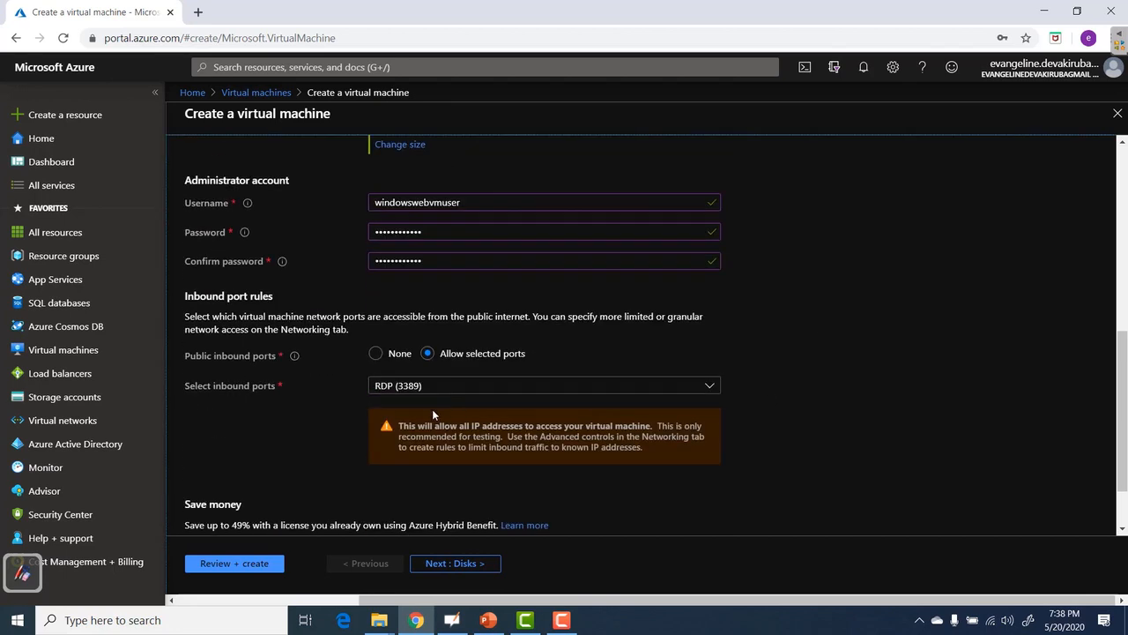
{"action": "left_click", "coordinate": [432, 387]}
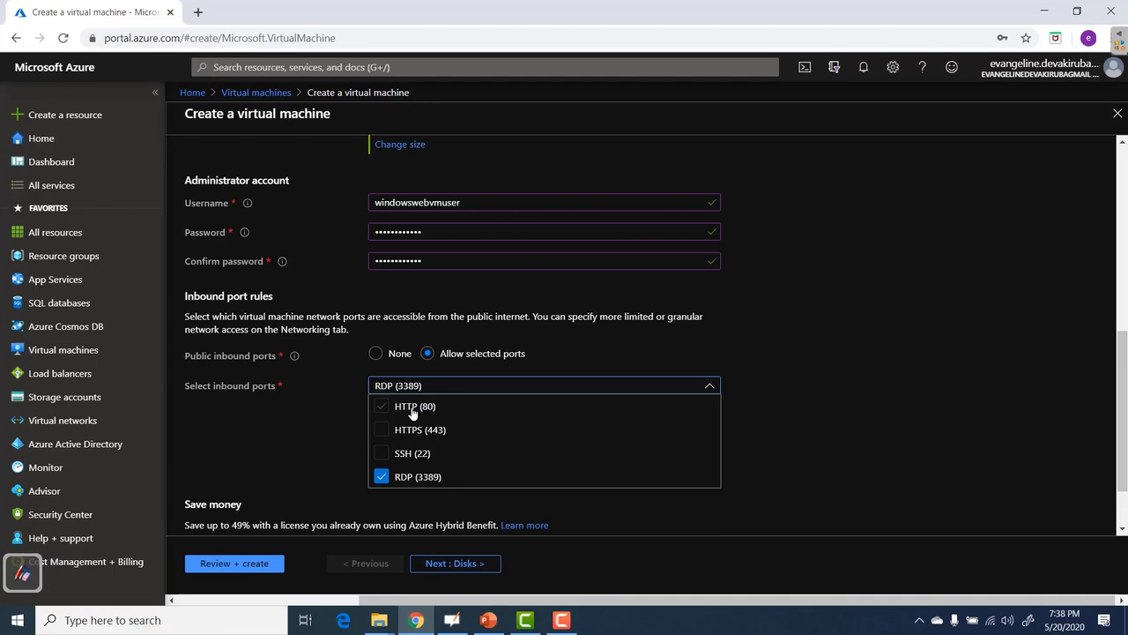
{"action": "left_click", "coordinate": [412, 410]}
{"action": "left_click", "coordinate": [408, 431]}
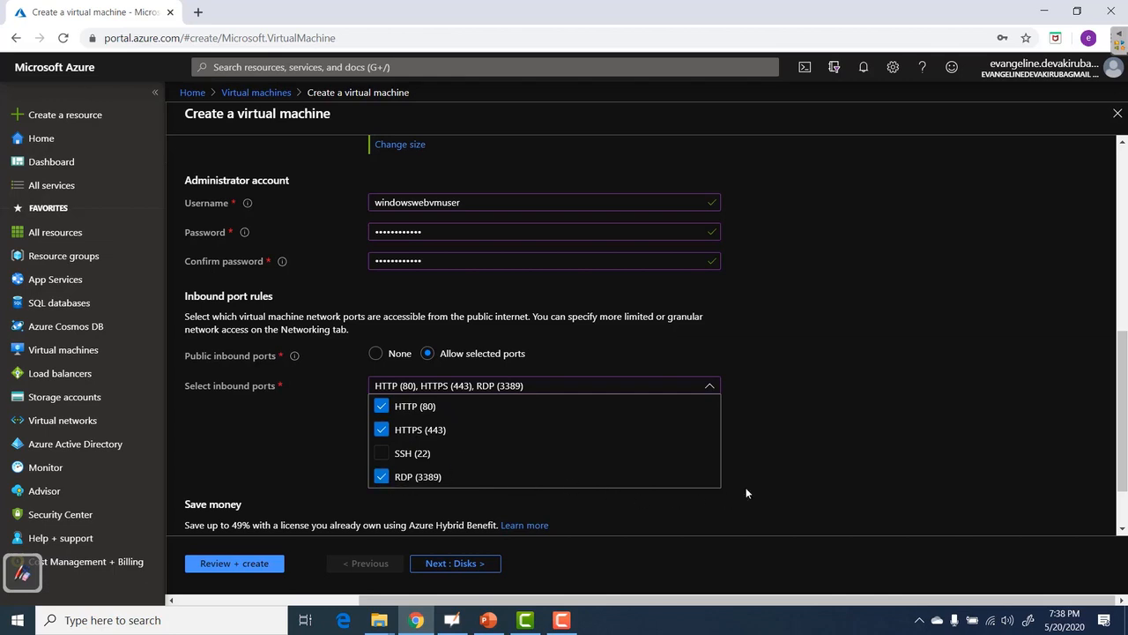
{"action": "left_click", "coordinate": [875, 415]}
{"action": "scroll", "coordinate": [875, 415], "scroll_direction": "down", "scroll_amount": 1}
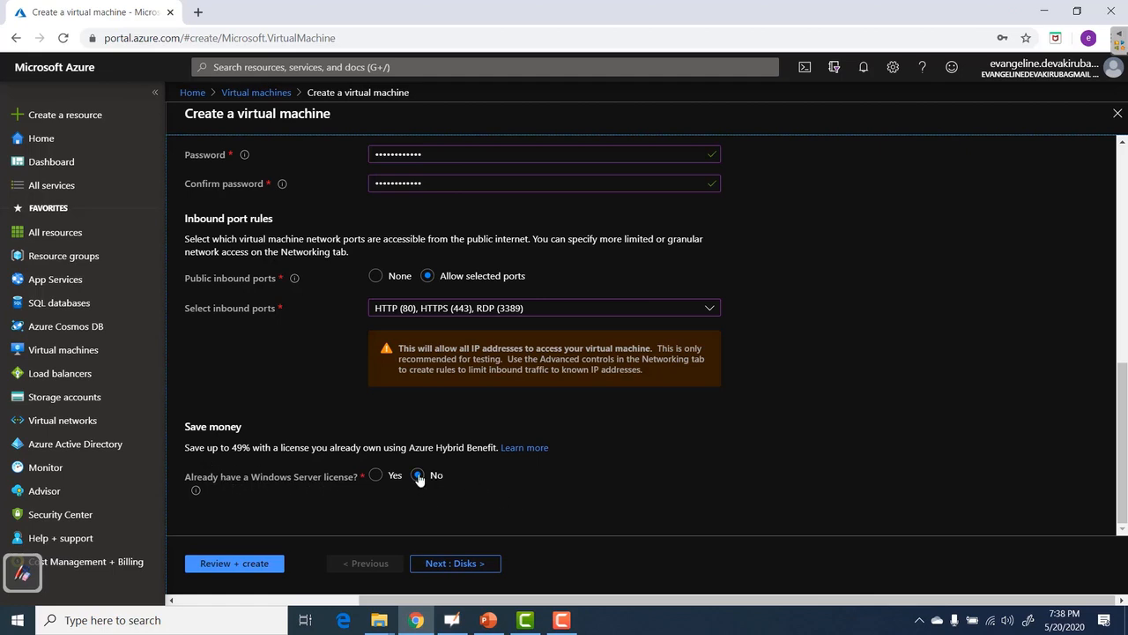
Continue to the Disks step, keeping the Premium SSD OS disk type.
{"action": "left_click", "coordinate": [454, 566]}
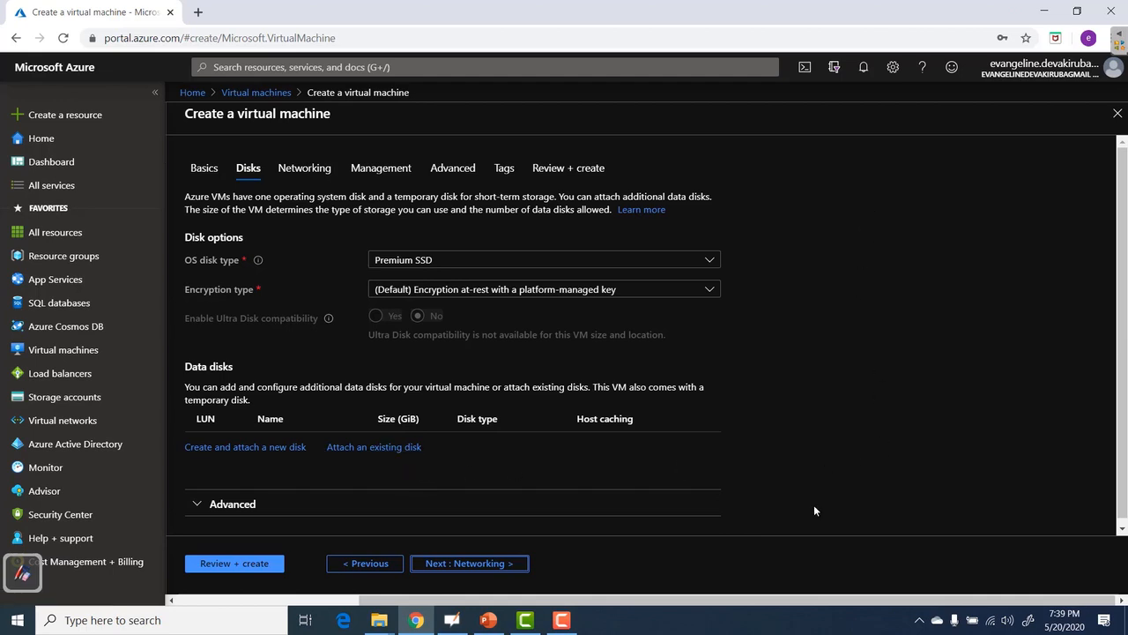
Pass through Networking and set boot diagnostics and auto-shutdown to Off under Management.
{"action": "left_click", "coordinate": [478, 571]}
{"action": "scroll", "coordinate": [862, 377], "scroll_direction": "down", "scroll_amount": 3}
{"action": "scroll", "coordinate": [862, 378], "scroll_direction": "up", "scroll_amount": 3}
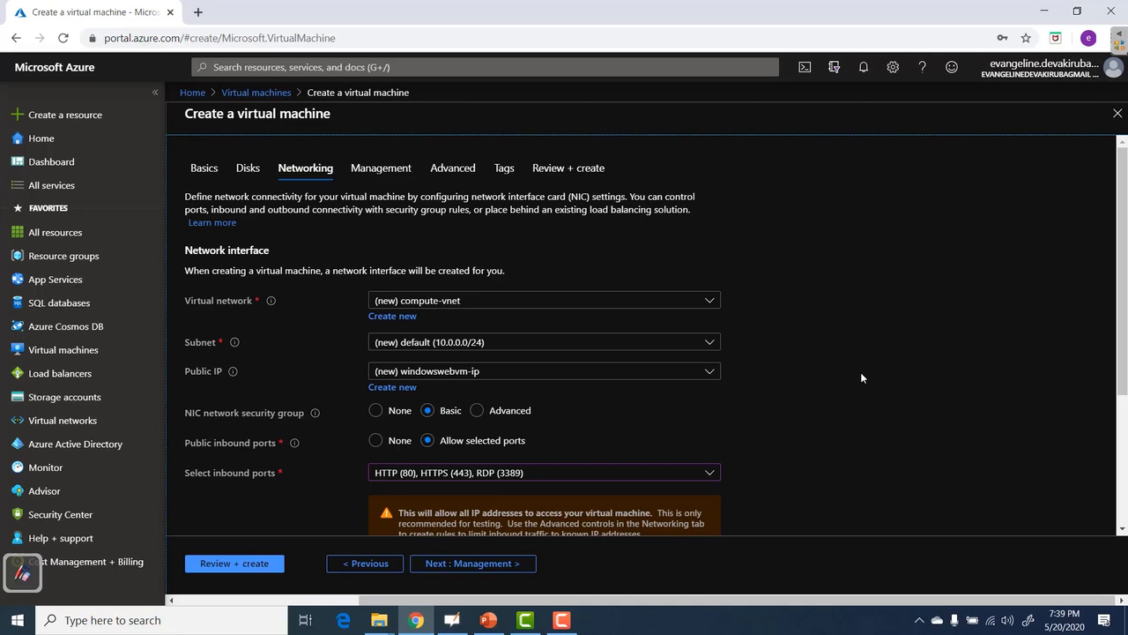
{"action": "scroll", "coordinate": [790, 481], "scroll_direction": "down", "scroll_amount": 3}
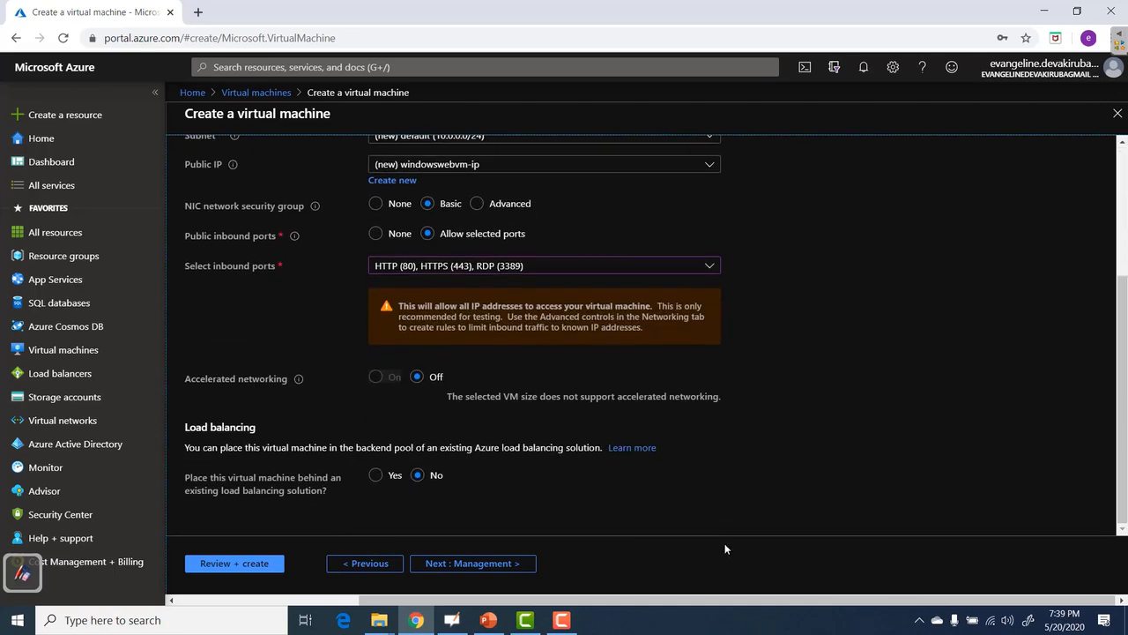
{"action": "left_click", "coordinate": [490, 569]}
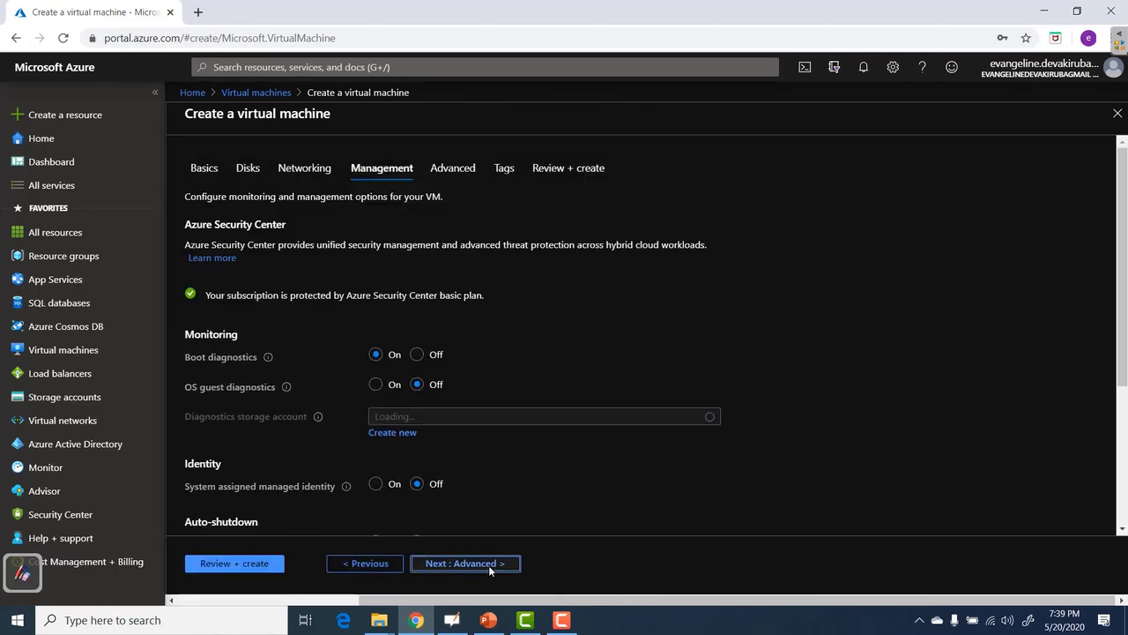
{"action": "left_click", "coordinate": [418, 354]}
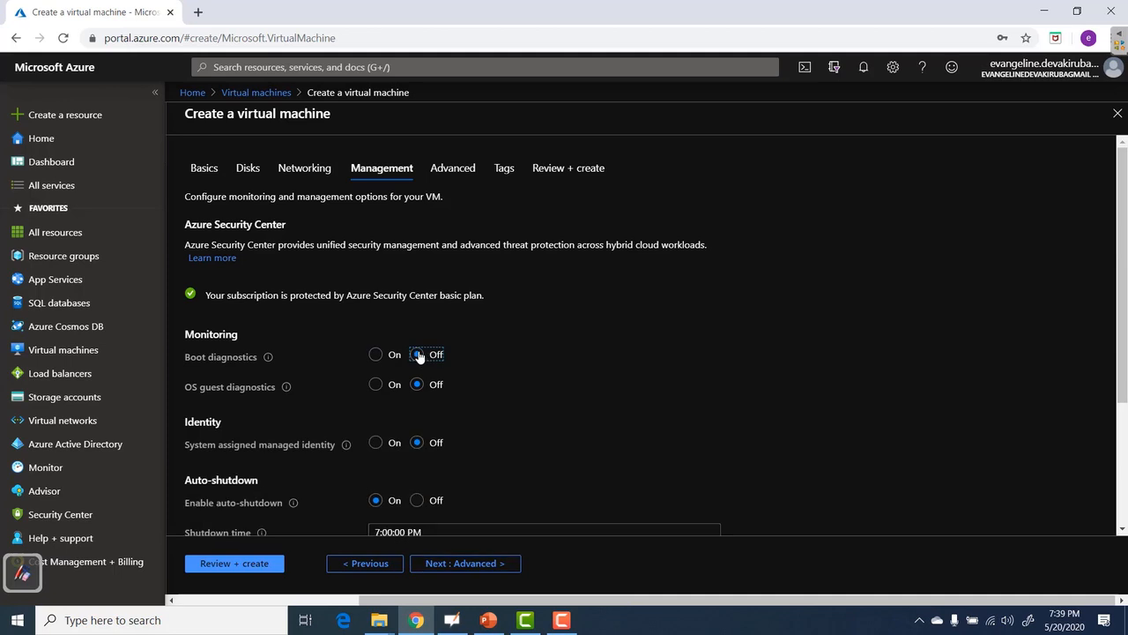
{"action": "scroll", "coordinate": [699, 374], "scroll_direction": "down", "scroll_amount": 2}
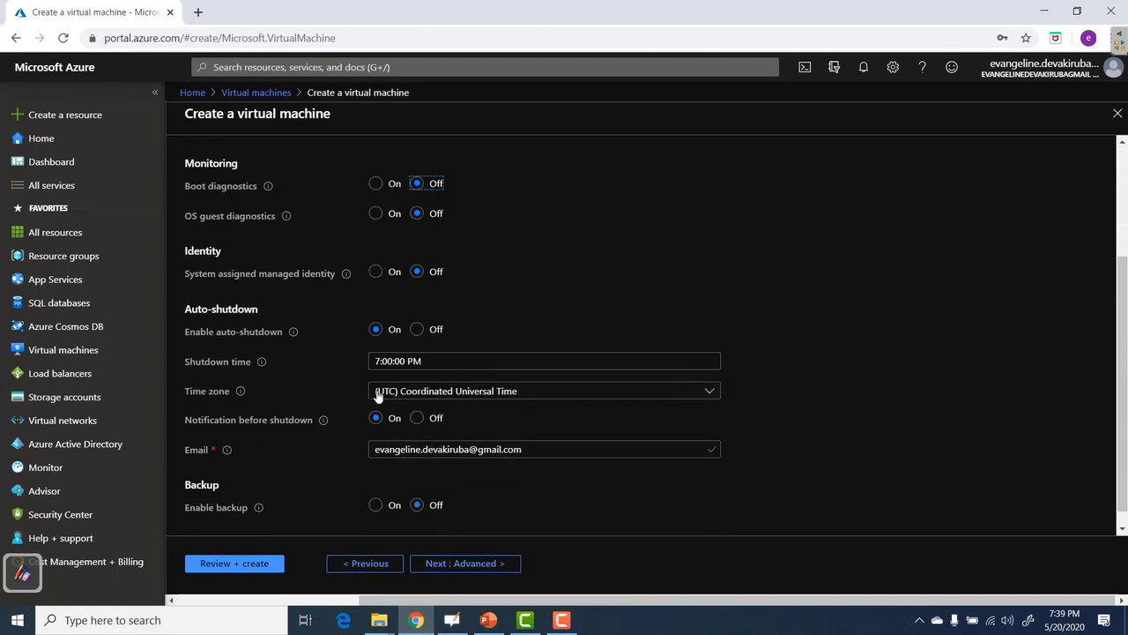
{"action": "left_click", "coordinate": [417, 330]}
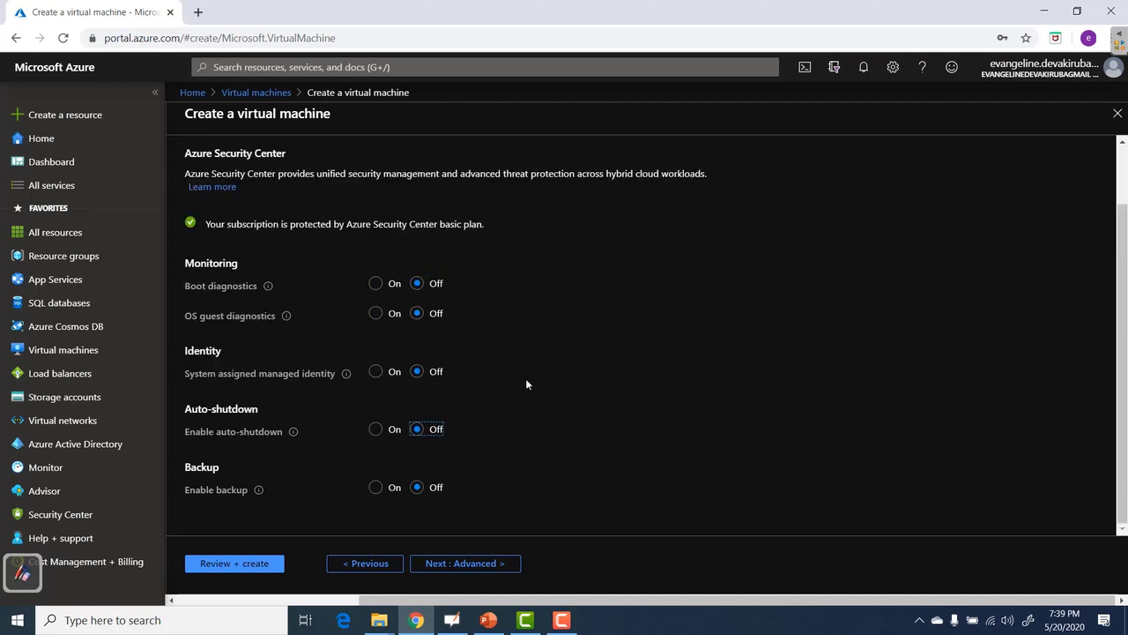
{"action": "left_click", "coordinate": [481, 568]}
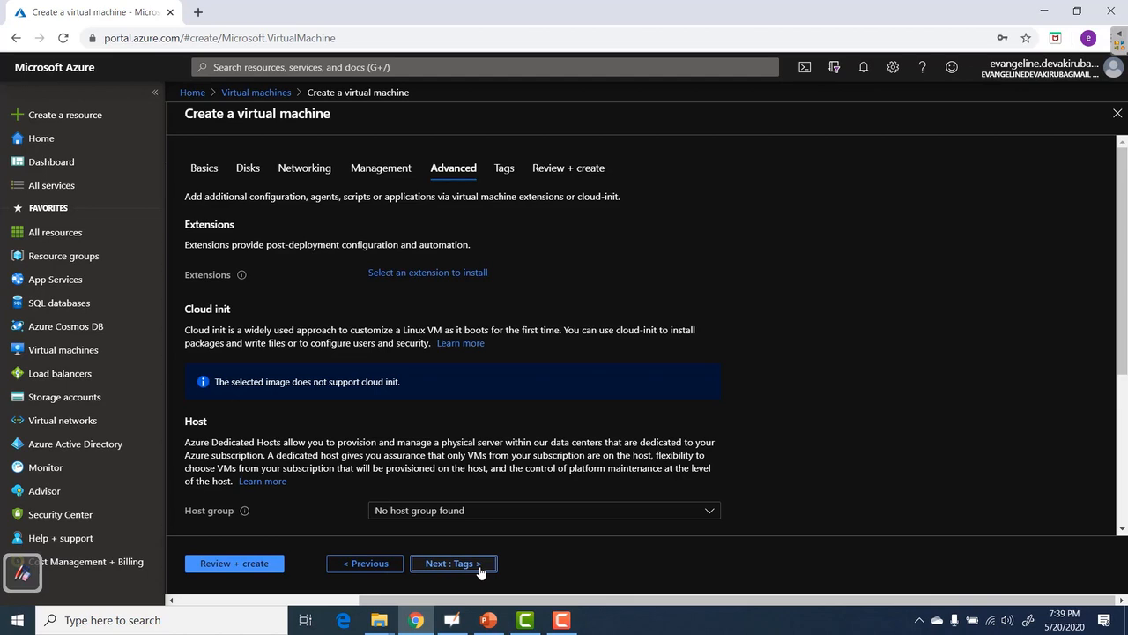
Browse the available extensions, close the list without adding any, and continue to Tags.
{"action": "left_click", "coordinate": [419, 275]}
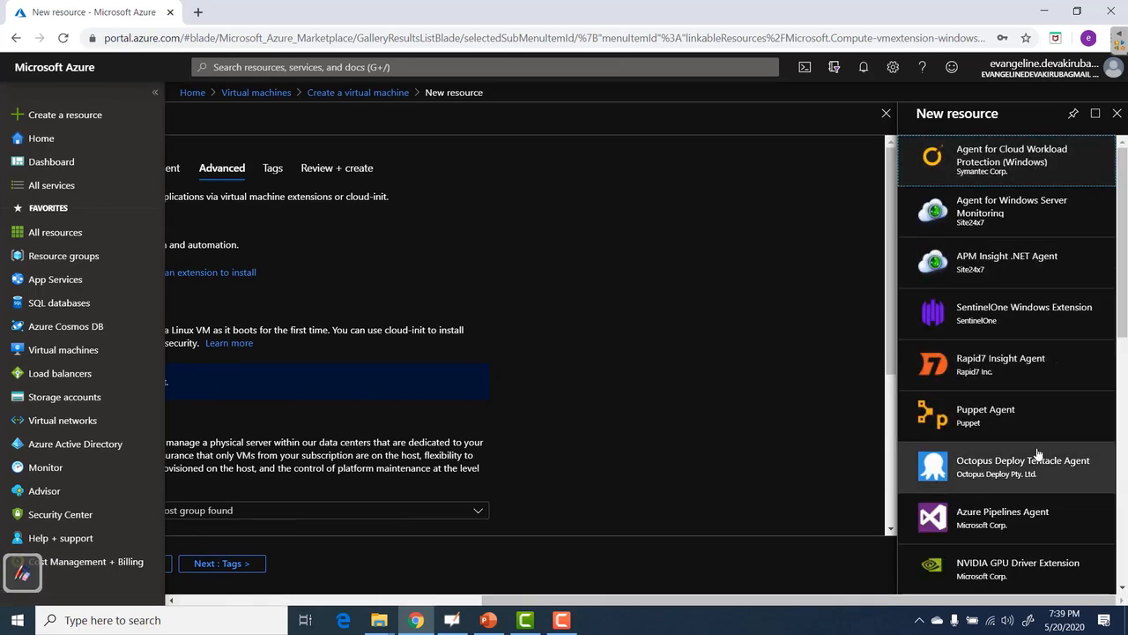
{"action": "scroll", "coordinate": [1037, 454], "scroll_direction": "down", "scroll_amount": 2}
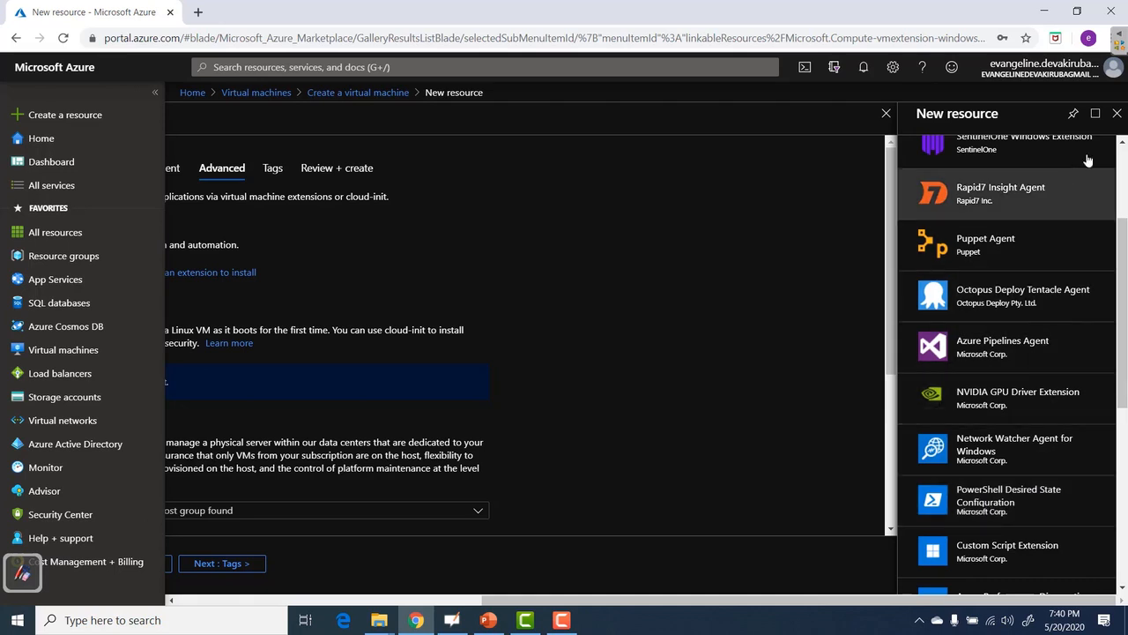
{"action": "left_click", "coordinate": [1116, 114]}
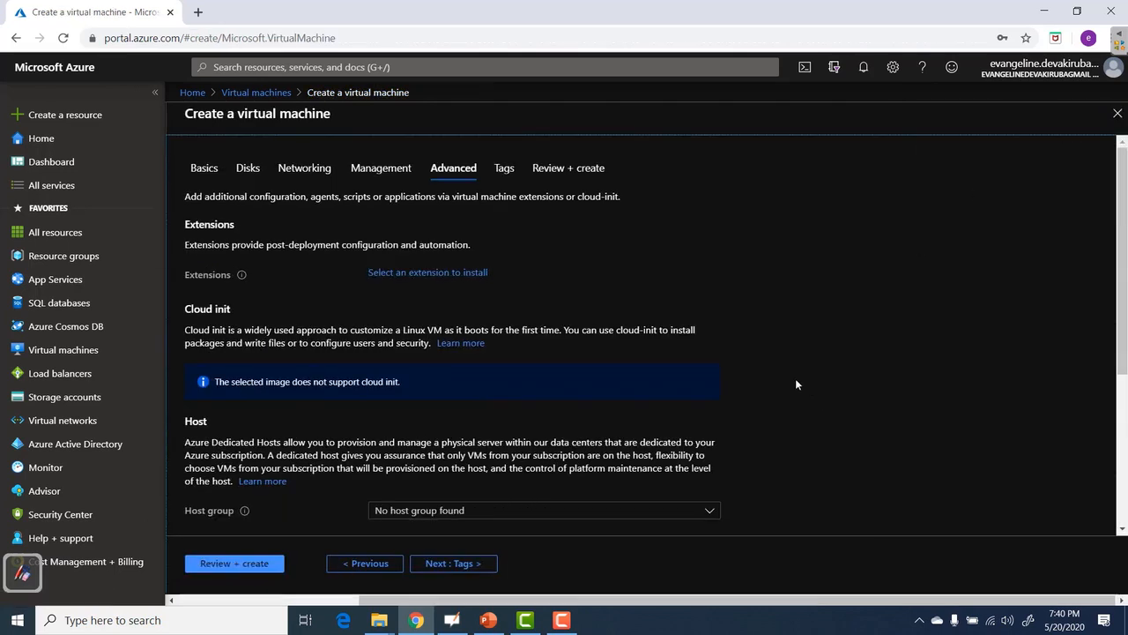
{"action": "left_click", "coordinate": [449, 566]}
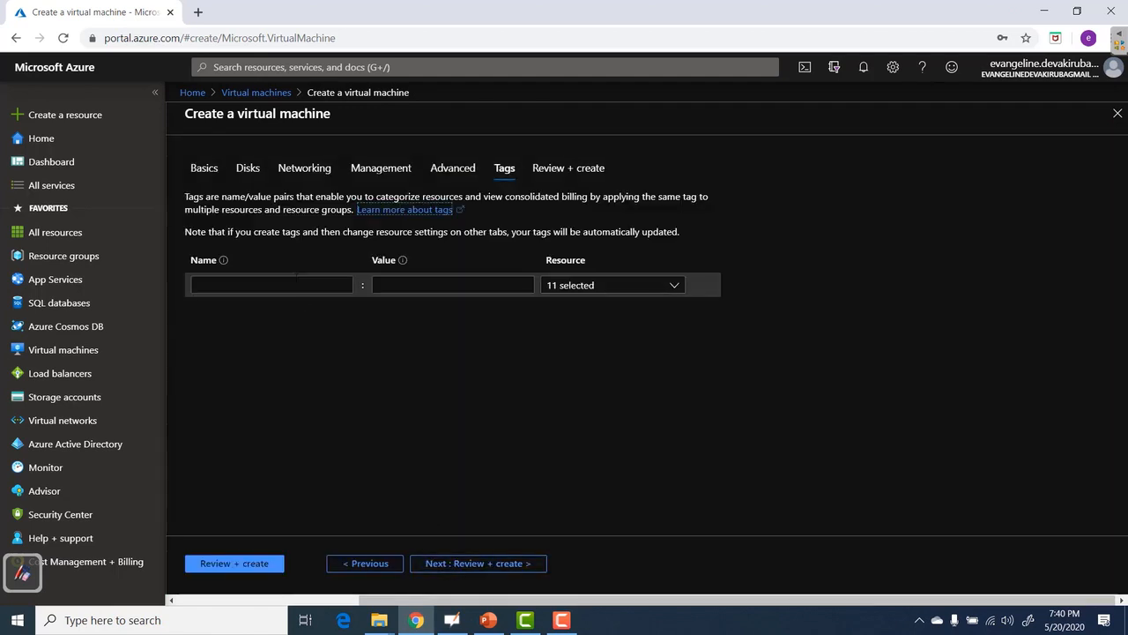
Add the tag sales : inr and run the Review + create validation.
{"action": "left_click", "coordinate": [271, 285]}
{"action": "type", "text": "sales"}
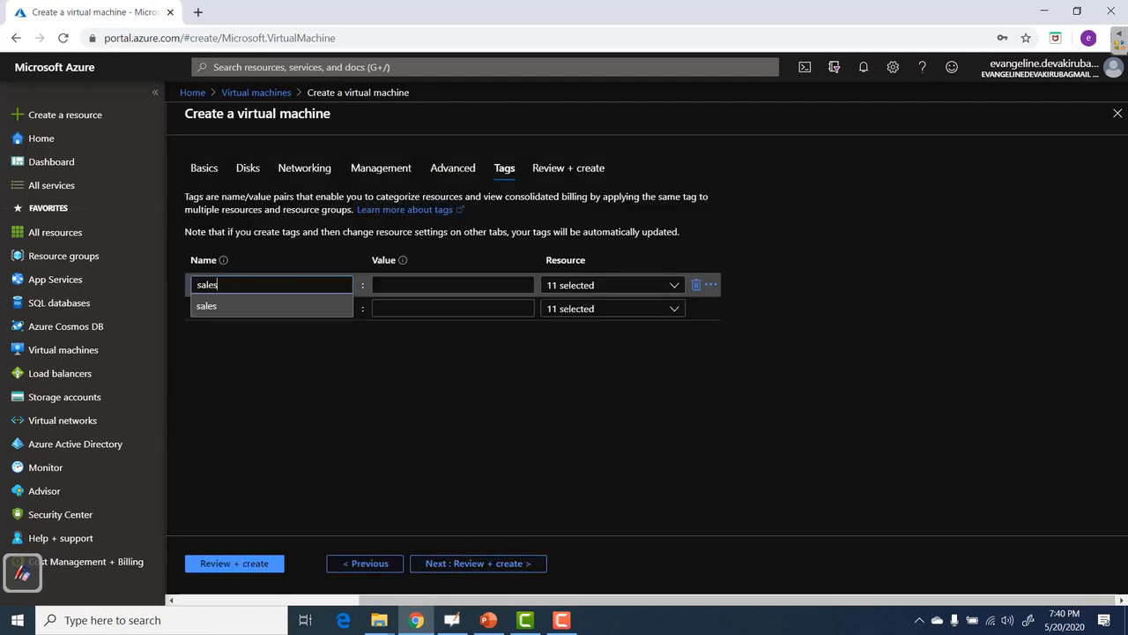
{"action": "key", "text": "Tab"}
{"action": "type", "text": "inr"}
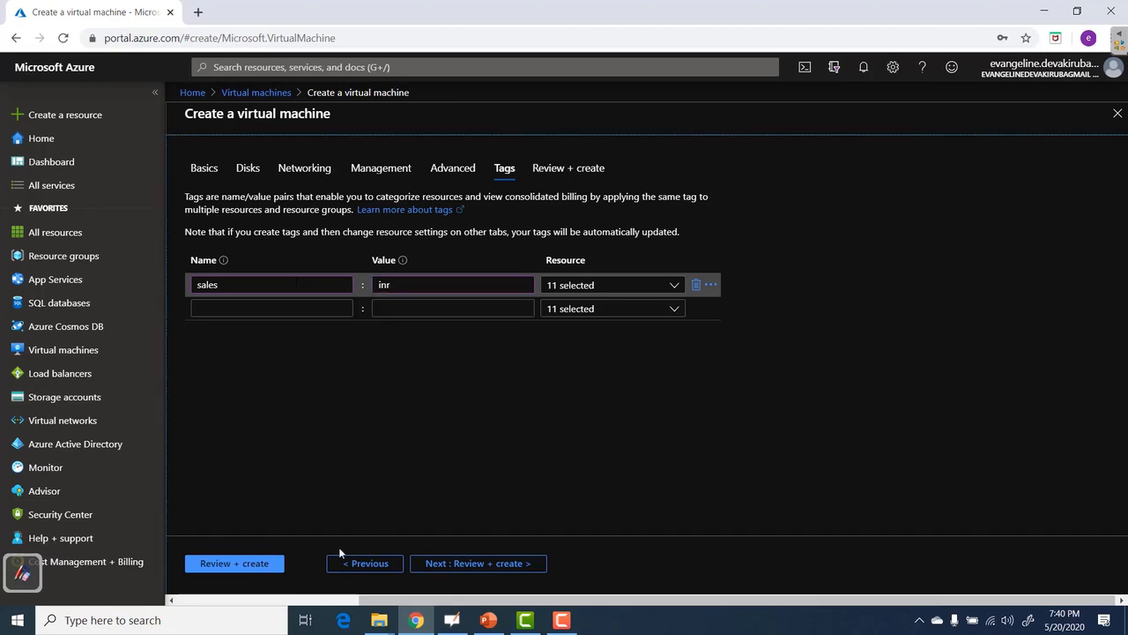
{"action": "left_click", "coordinate": [233, 566]}
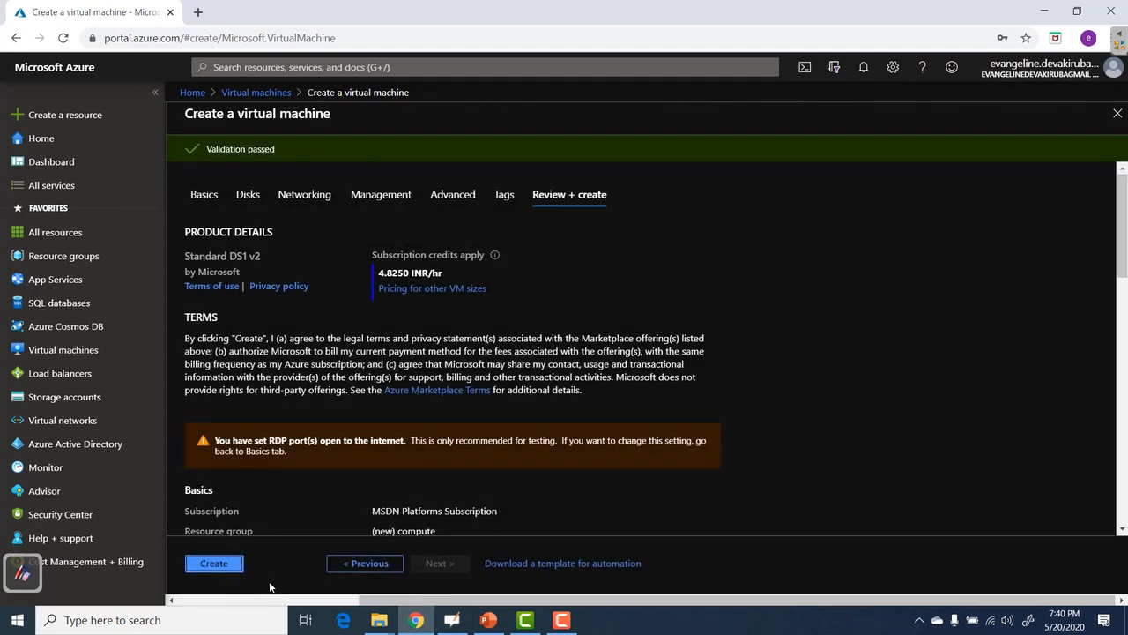
Deploy the windowswebvm VM and open the new resource once deployment succeeds.
{"action": "left_click", "coordinate": [218, 565]}
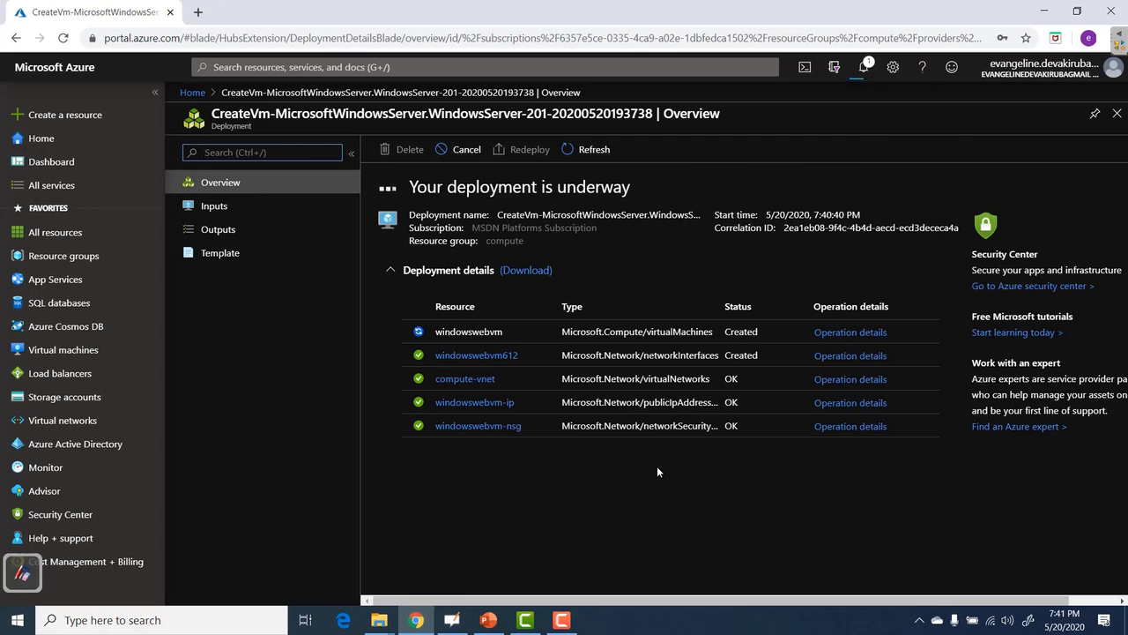
{"action": "left_click", "coordinate": [458, 396]}
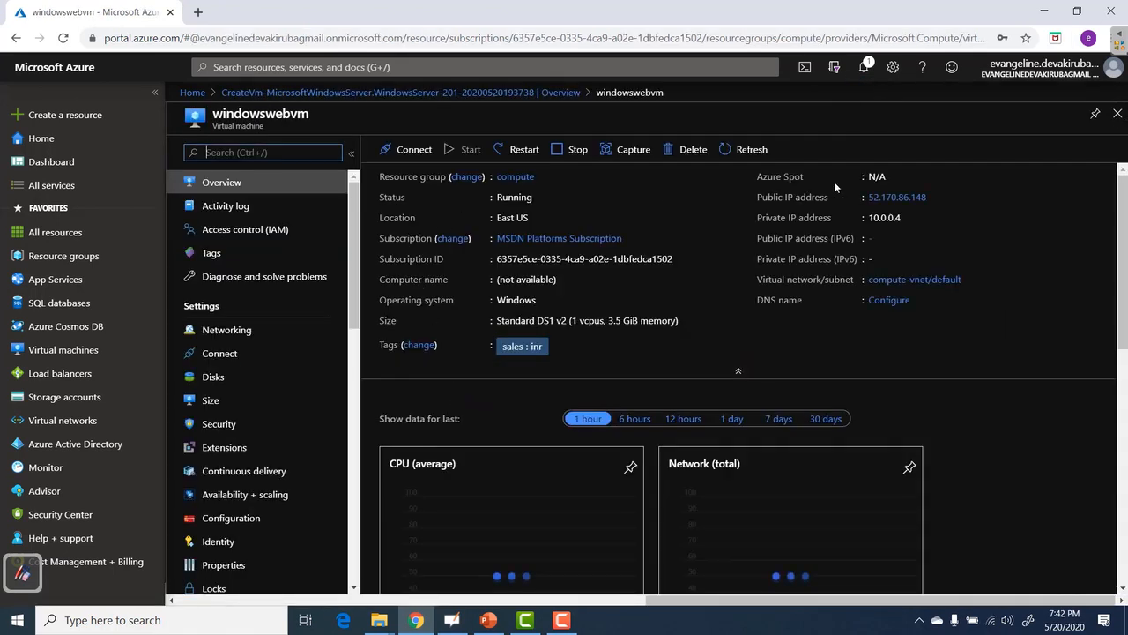
Copy the VM's public IP address 52.170.86.148 from its overview.
{"action": "left_click", "coordinate": [403, 151]}
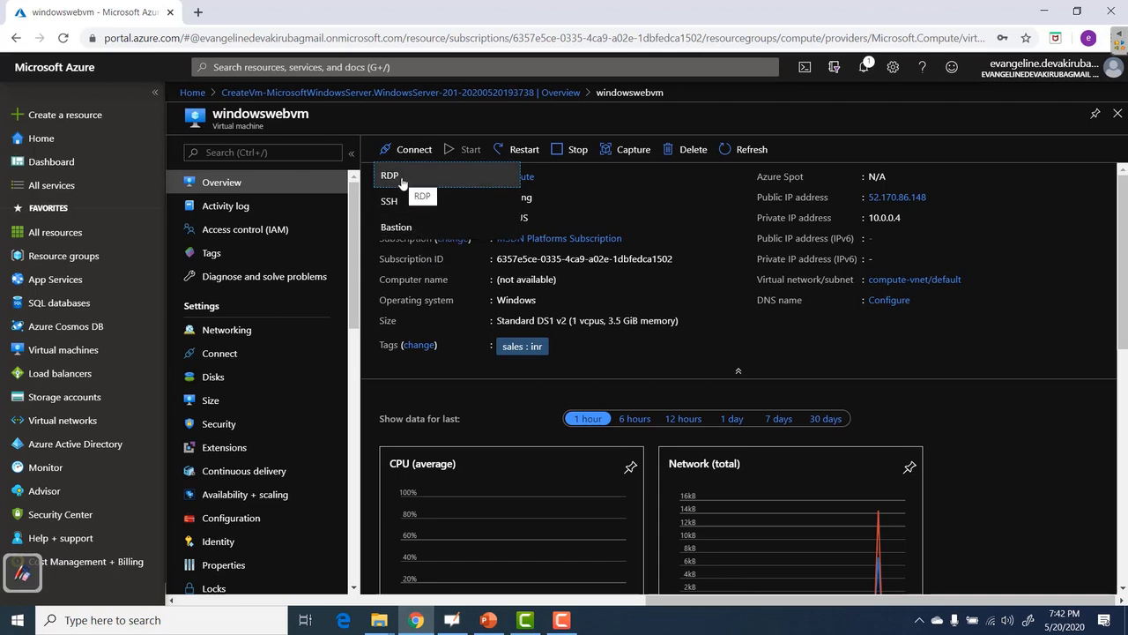
{"action": "left_click", "coordinate": [1070, 264]}
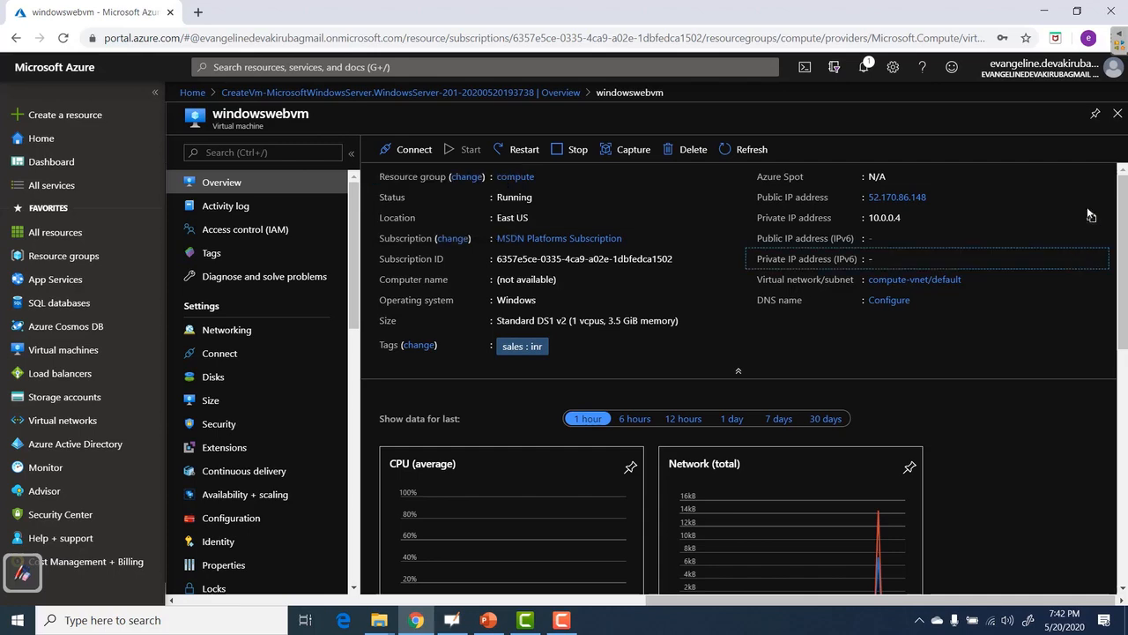
{"action": "left_click", "coordinate": [1091, 196]}
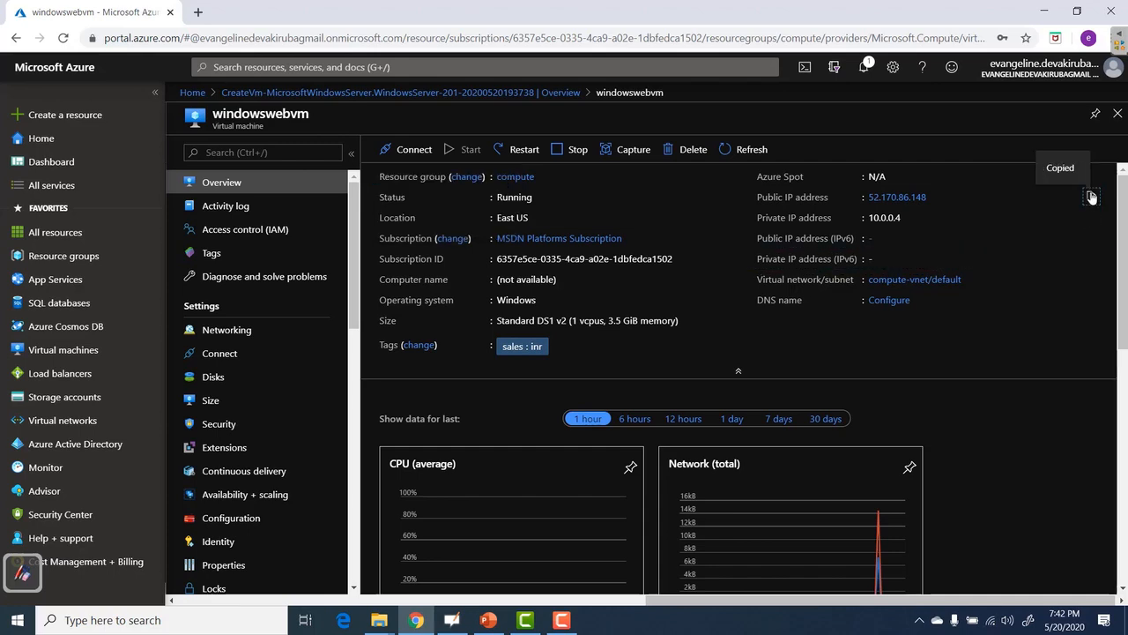
Paste the IP into Remote Desktop, close it, then open the VM's RDP Connect page.
{"action": "key", "text": "super"}
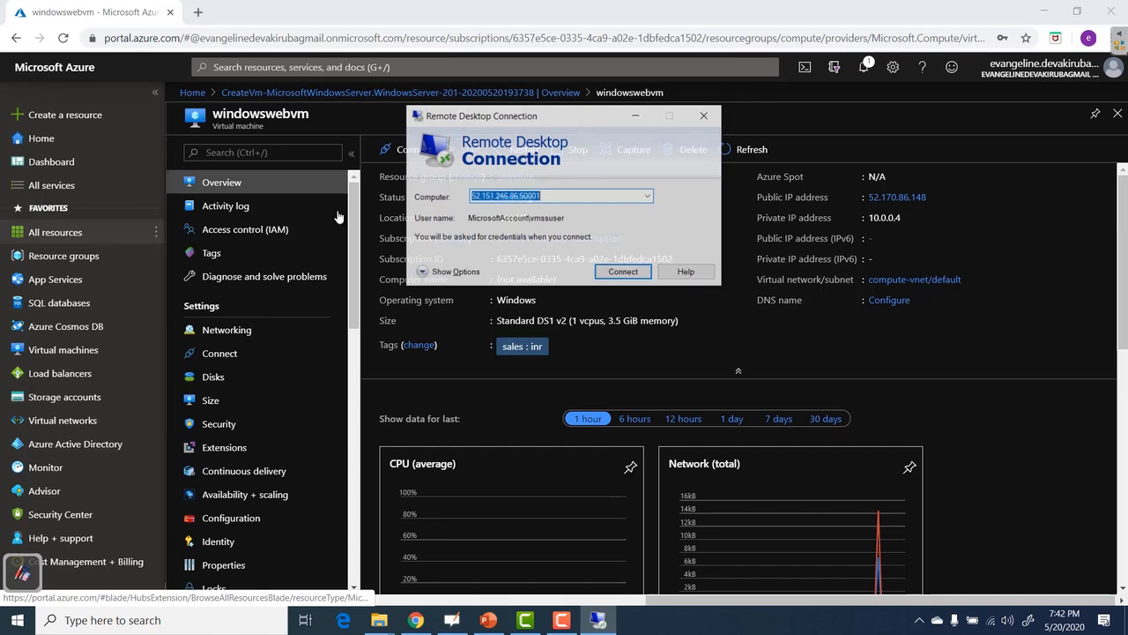
{"action": "key", "text": "ctrl+v"}
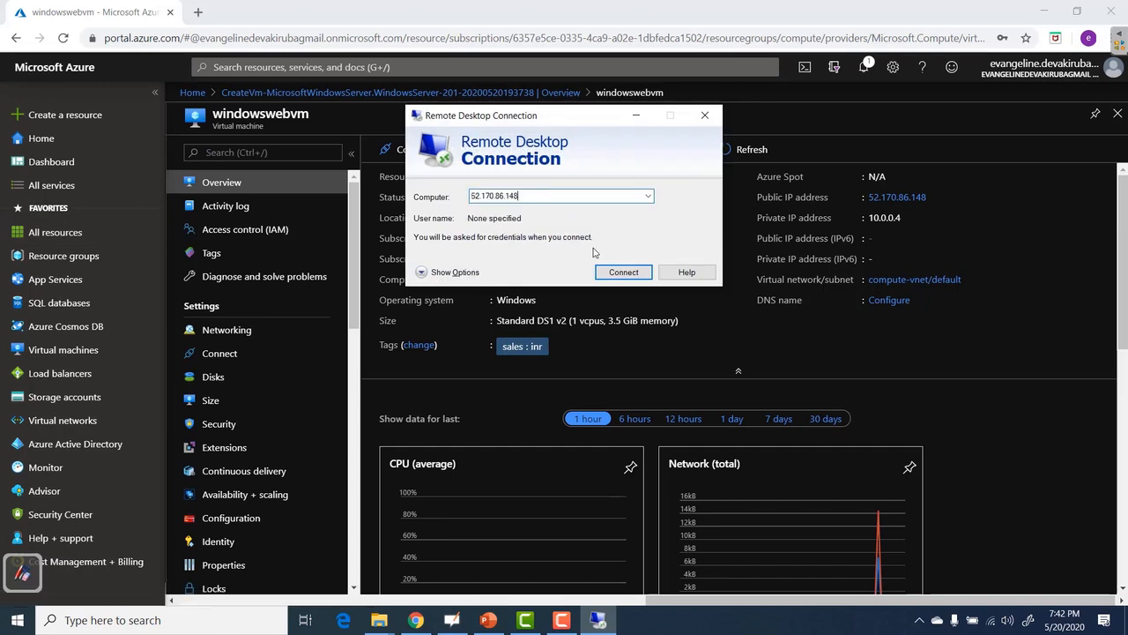
{"action": "left_click", "coordinate": [704, 114]}
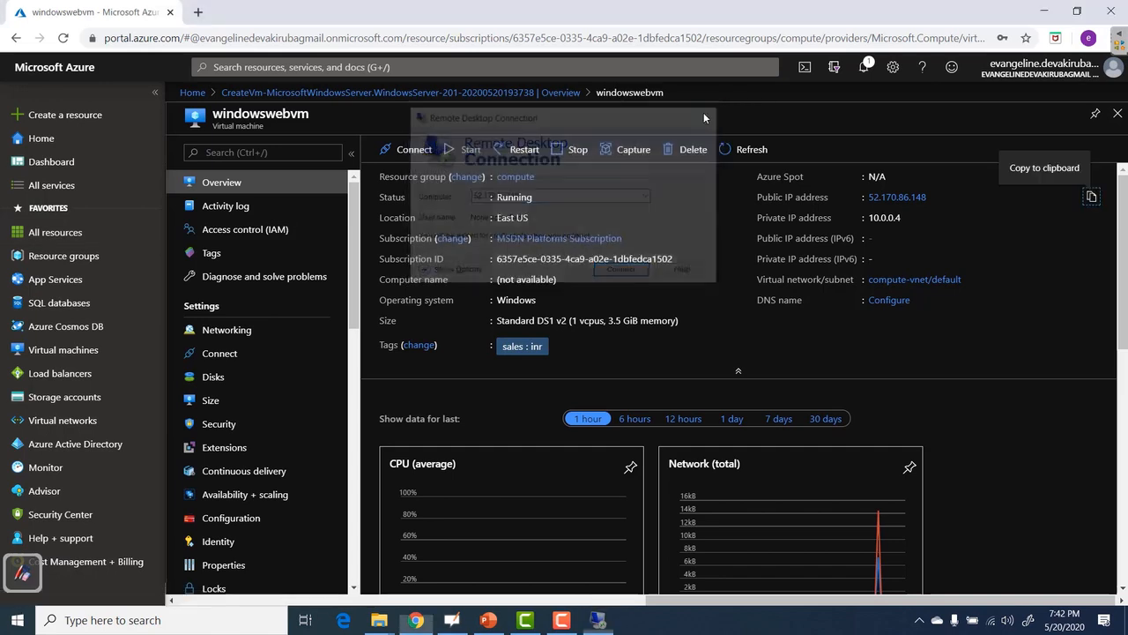
{"action": "left_click", "coordinate": [386, 150]}
{"action": "left_click", "coordinate": [389, 176]}
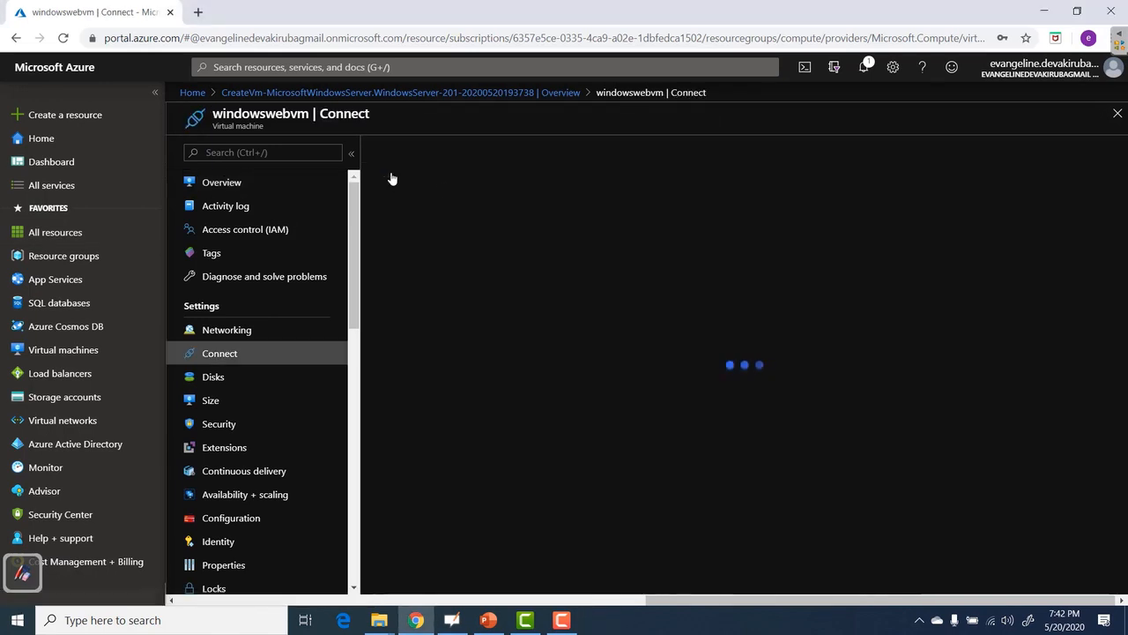
Download and open the VM's RDP file, accept the publisher warning, and choose a different account.
{"action": "left_click", "coordinate": [440, 365]}
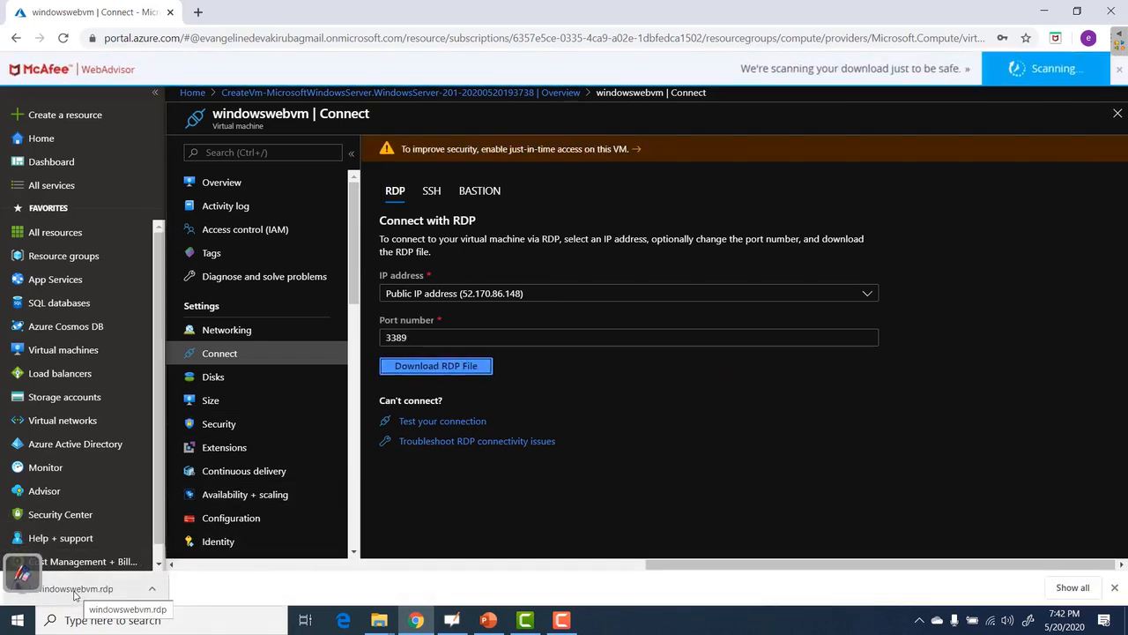
{"action": "left_click", "coordinate": [74, 590]}
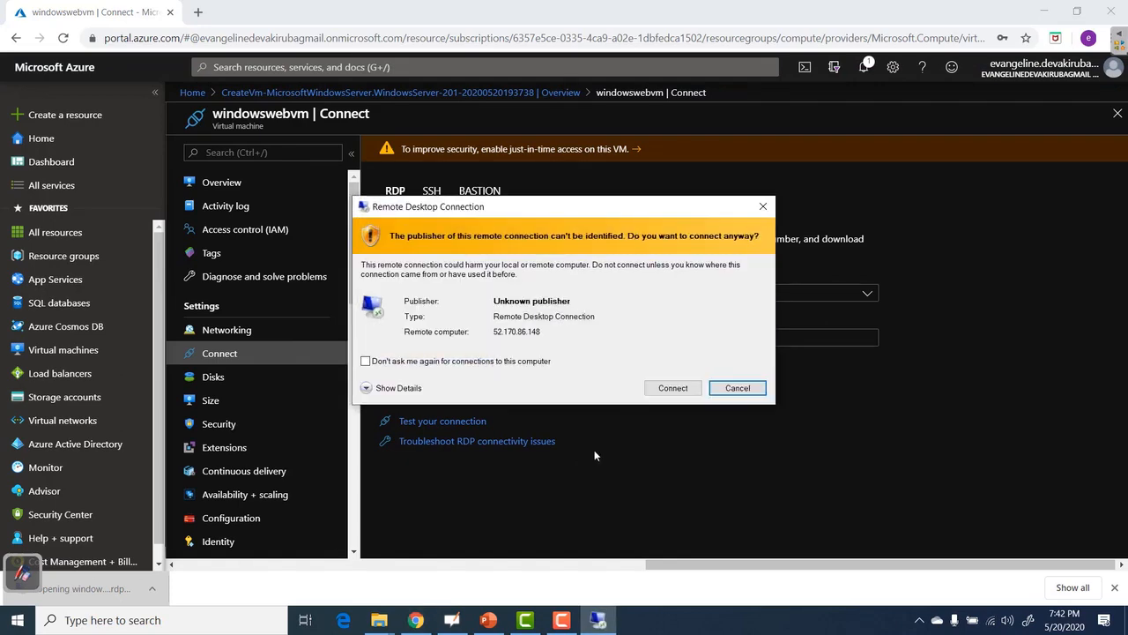
{"action": "left_click", "coordinate": [672, 387]}
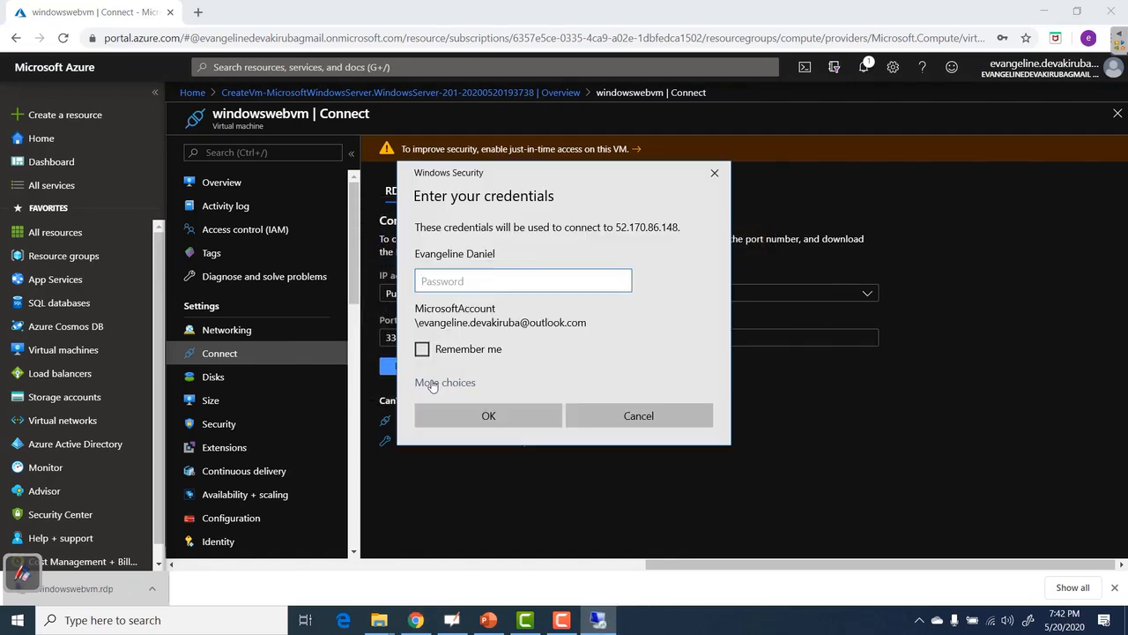
{"action": "left_click", "coordinate": [432, 385]}
{"action": "left_click", "coordinate": [521, 476]}
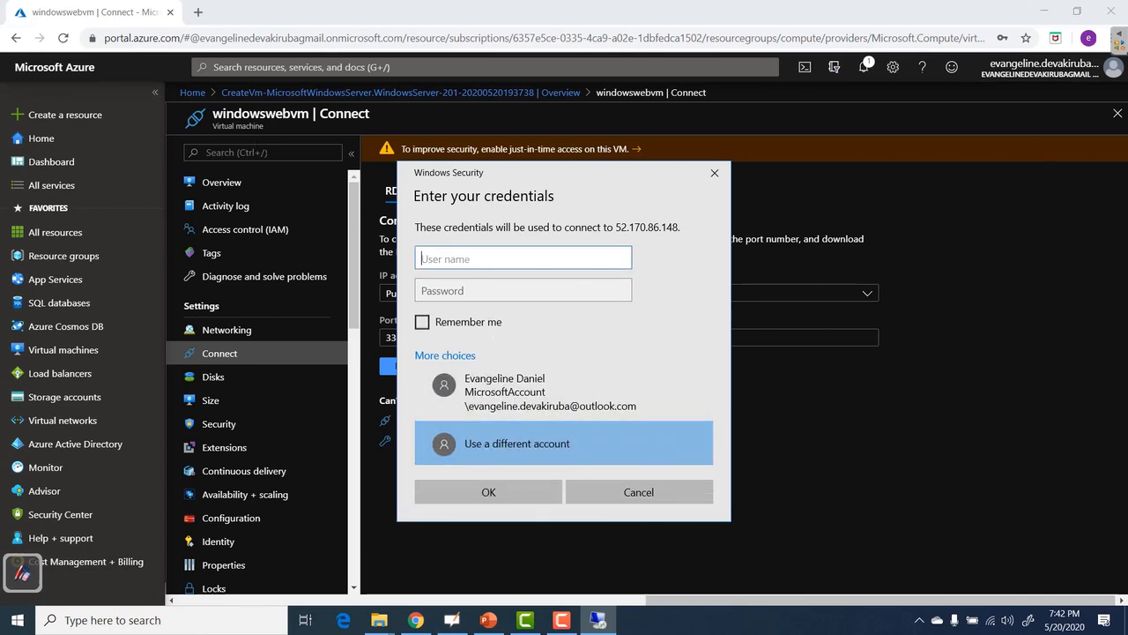
Sign in with the VM's local administrator user name and password.
{"action": "left_click_drag", "start_coordinate": [213, 113], "coordinate": [310, 112]}
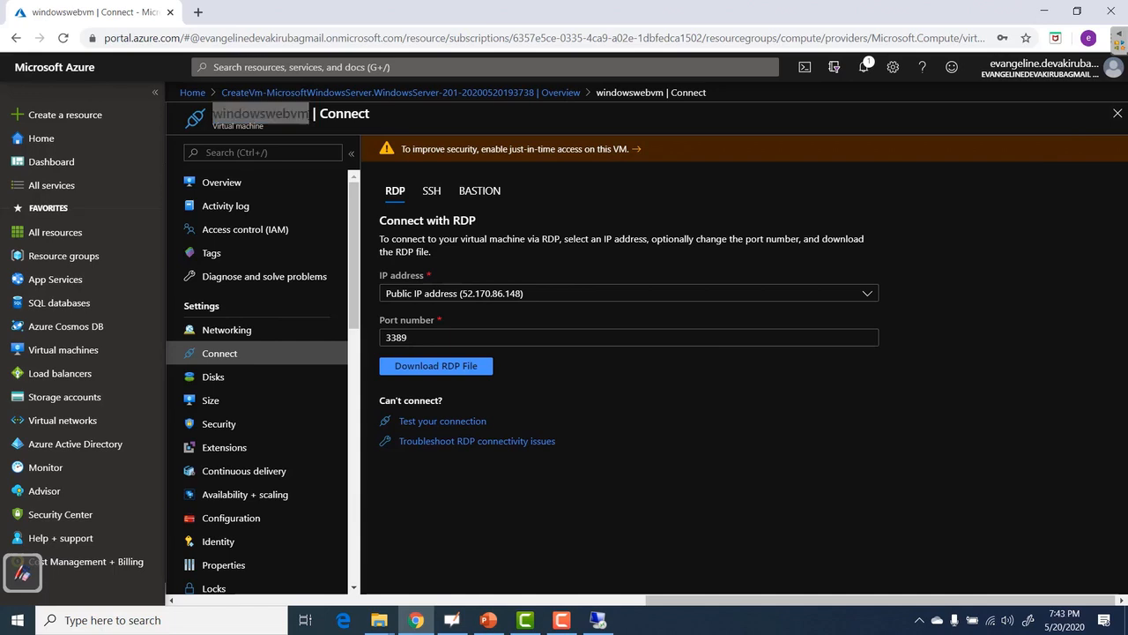
{"action": "key", "text": "alt+Tab"}
{"action": "key", "text": "ctrl+v"}
{"action": "type", "text": "user"}
{"action": "key", "text": "Tab"}
{"action": "type", "text": "•••"}
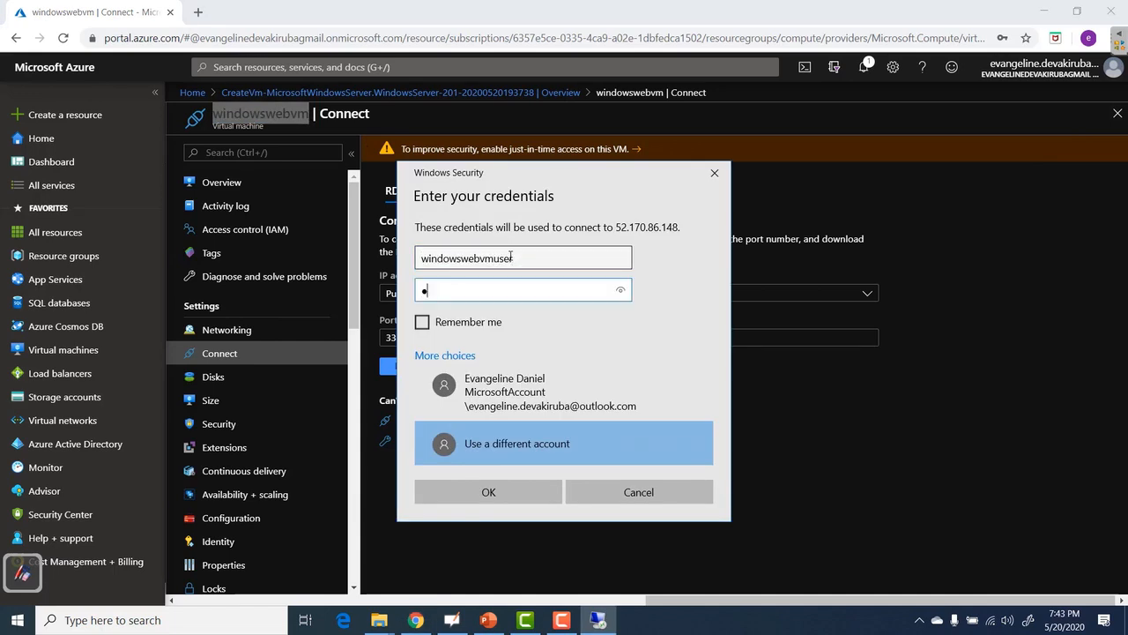
{"action": "type", "text": "•••••••••"}
{"action": "left_click", "coordinate": [500, 499]}
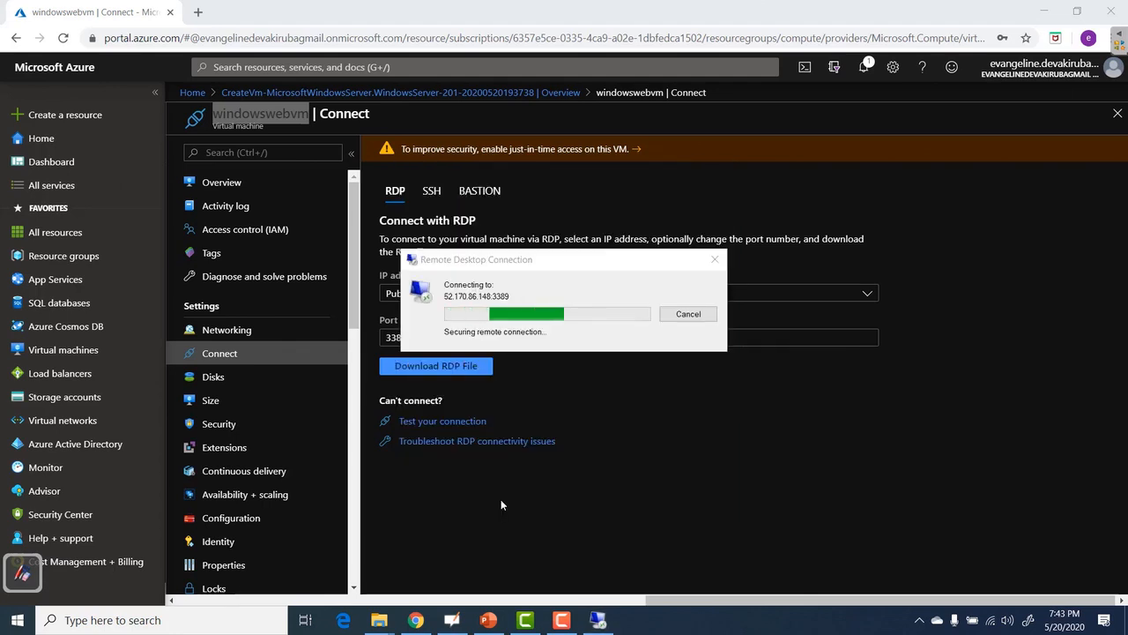
Accept the certificate, allow network discovery, launch Add Roles and Features, and minimize the session.
{"action": "left_click", "coordinate": [613, 428]}
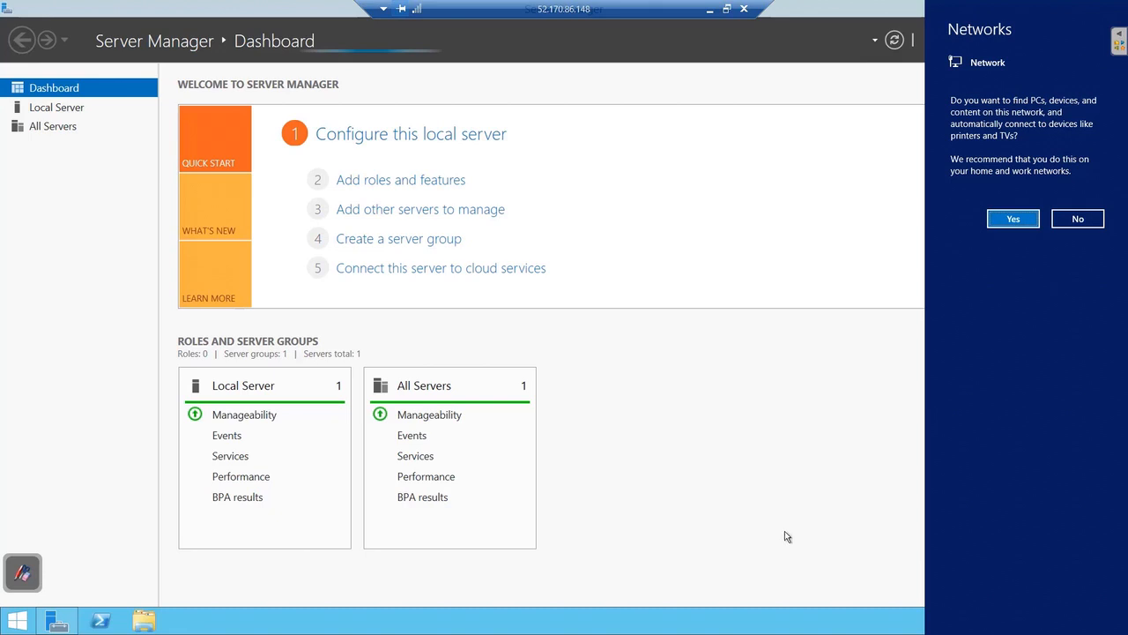
{"action": "left_click", "coordinate": [1012, 220]}
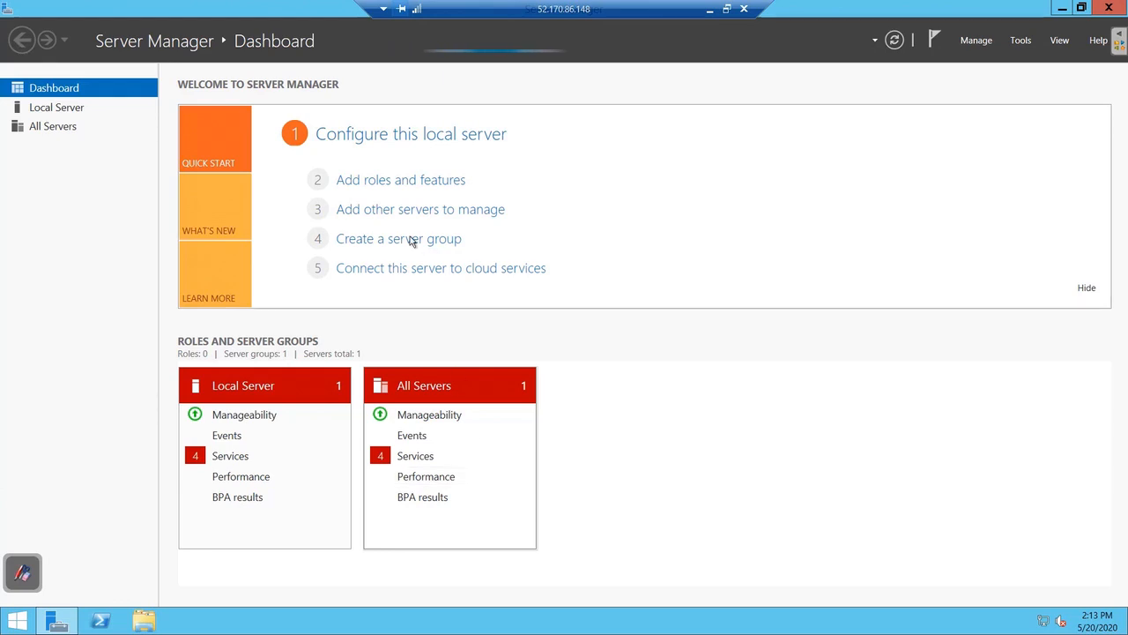
{"action": "left_click", "coordinate": [393, 181]}
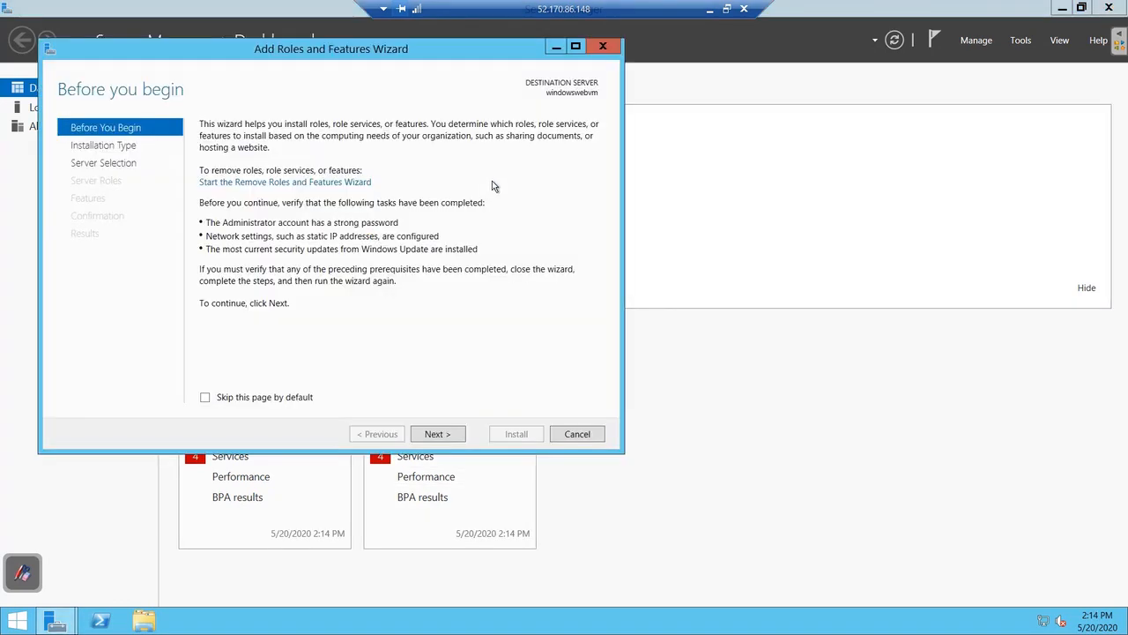
{"action": "left_click", "coordinate": [709, 9]}
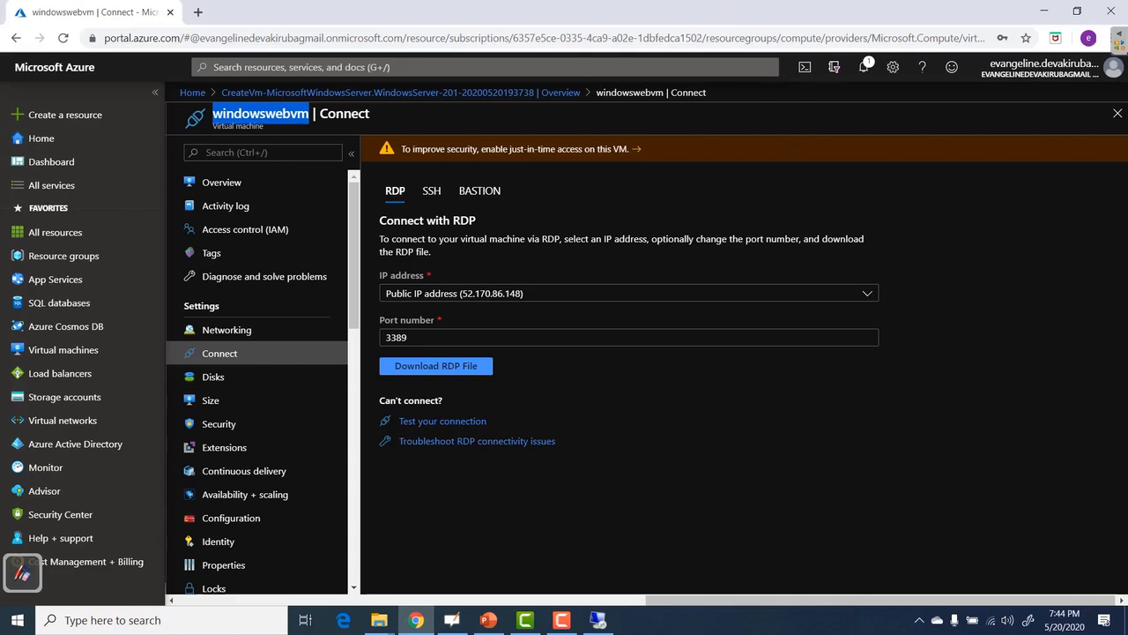
Copy 52.170.86.148 from the windowswebvm Overview and open a new Chrome tab.
{"action": "left_click", "coordinate": [234, 183]}
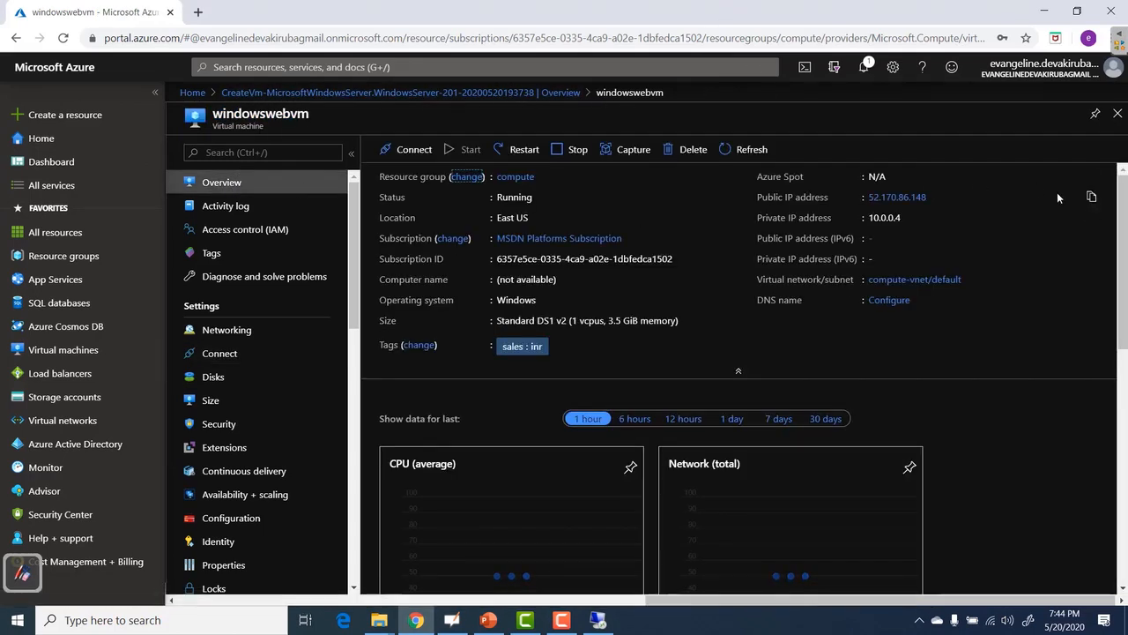
{"action": "left_click", "coordinate": [1091, 195]}
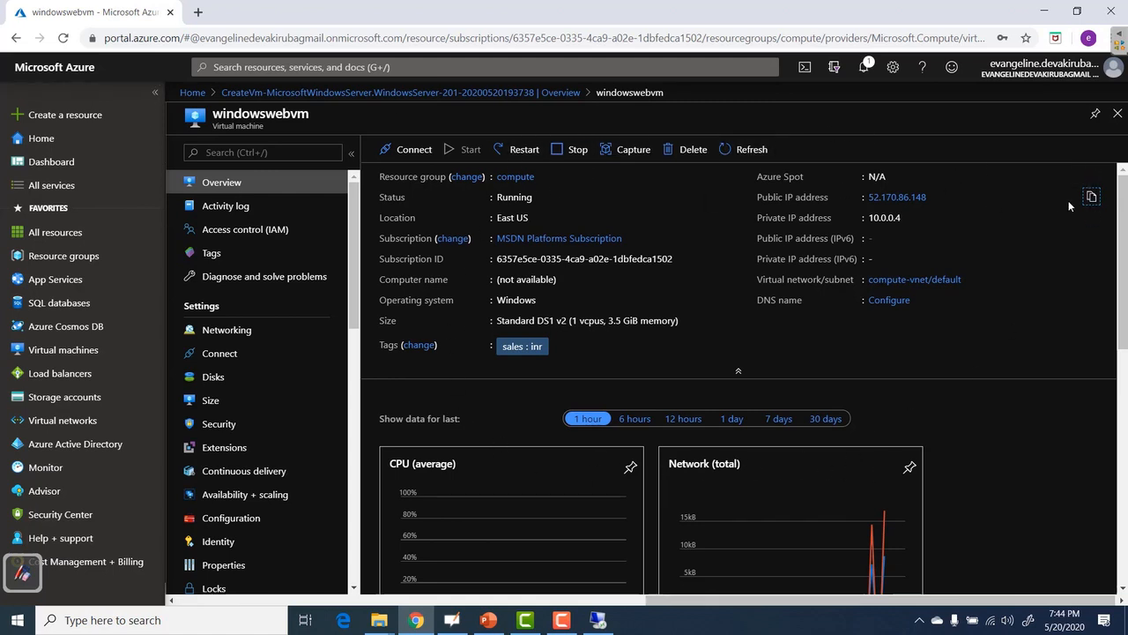
{"action": "left_click", "coordinate": [198, 11]}
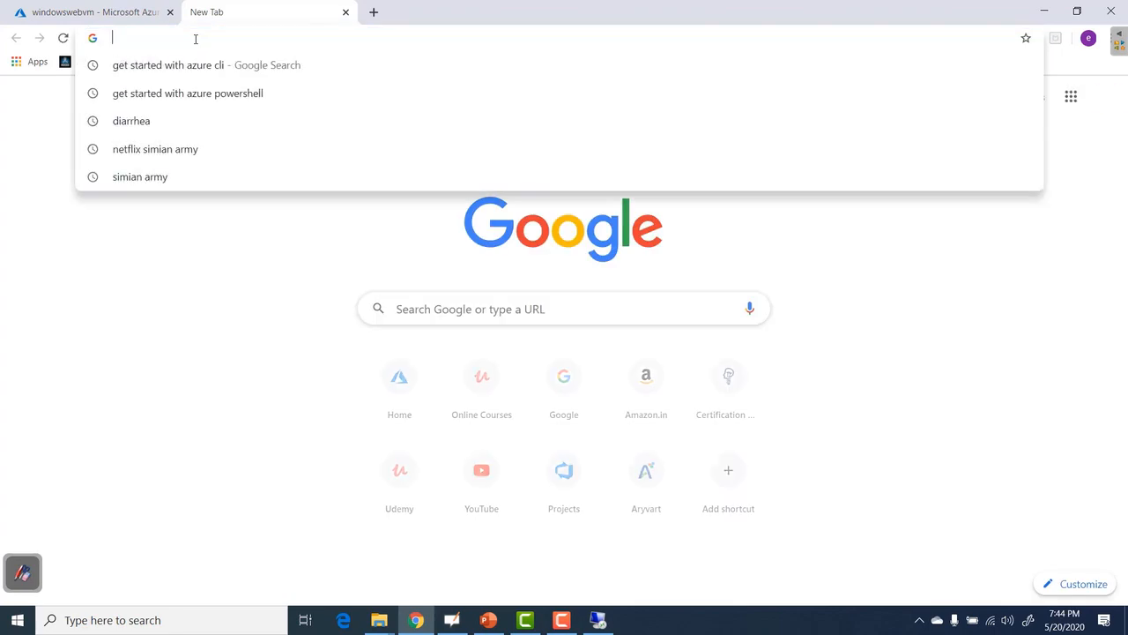
Load 52.170.86.148 in the new tab, then return to the Remote Desktop session.
{"action": "key", "text": "ctrl+v"}
{"action": "left_click", "coordinate": [62, 39]}
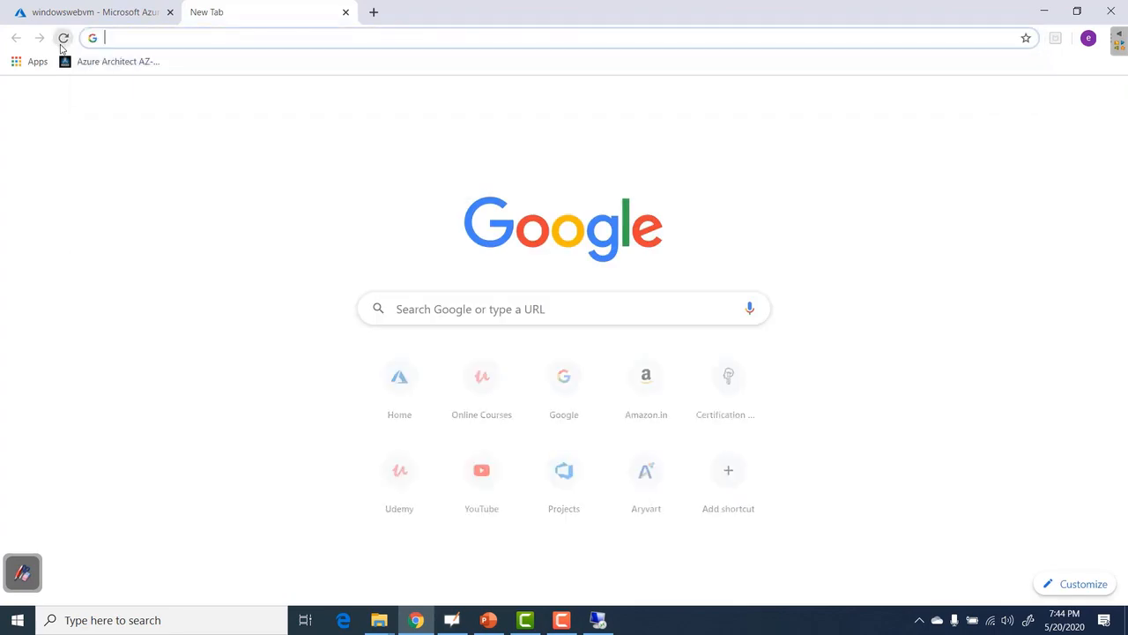
{"action": "key", "text": "ctrl+v"}
{"action": "key", "text": "Return"}
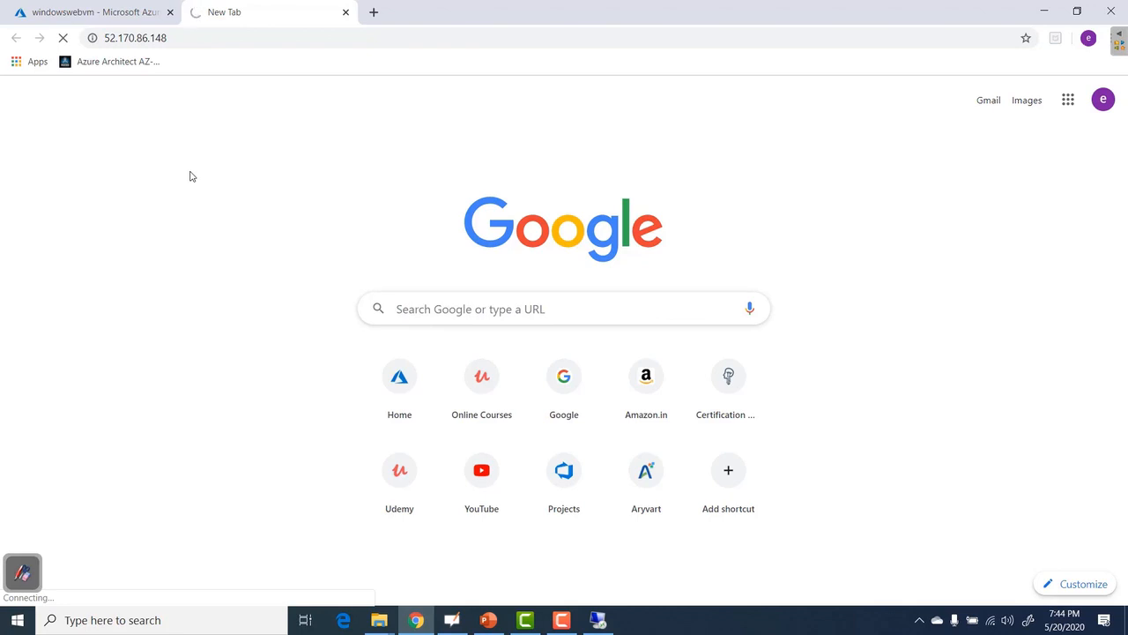
{"action": "left_click", "coordinate": [597, 620]}
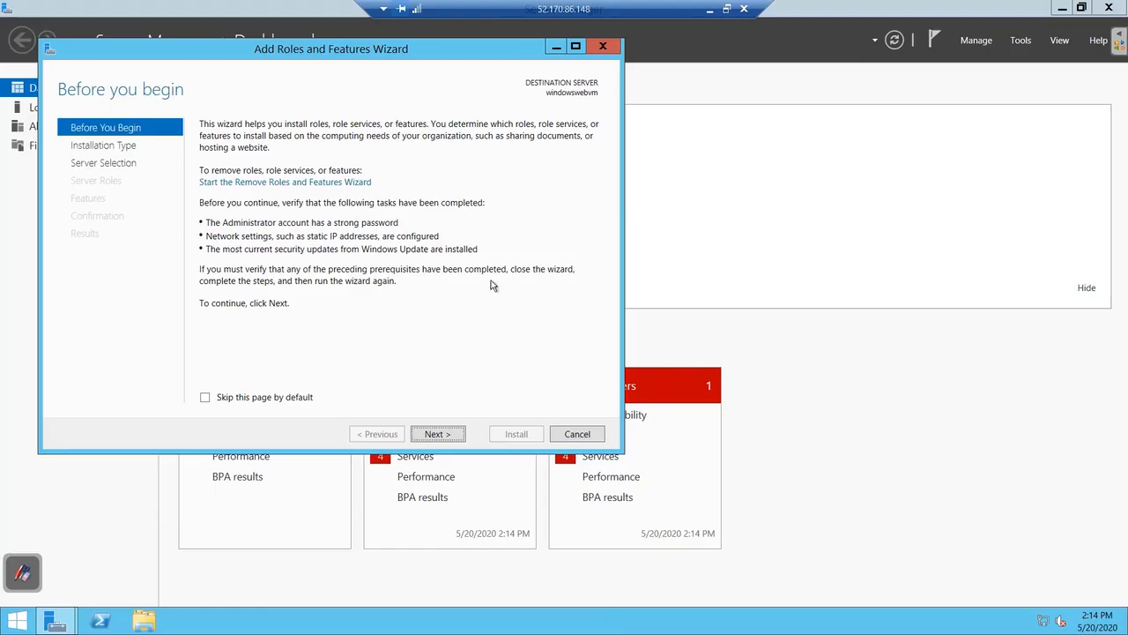
Advance the wizard with role-based installation on windowswebvm to the Server Roles list.
{"action": "left_click", "coordinate": [437, 433]}
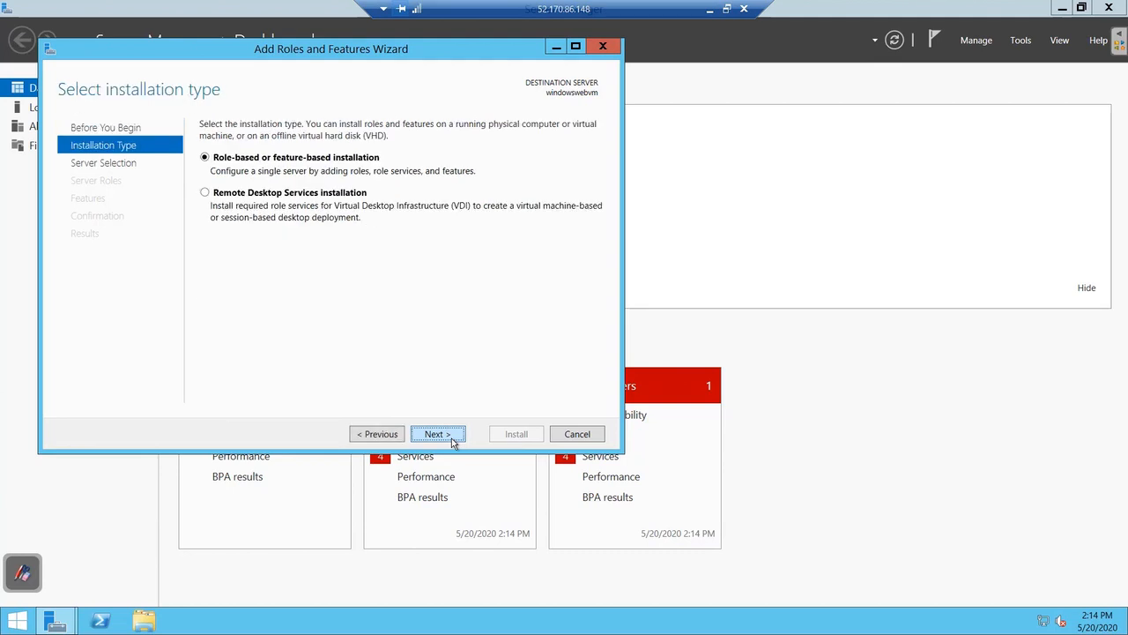
{"action": "left_click", "coordinate": [437, 434]}
{"action": "left_click", "coordinate": [452, 438]}
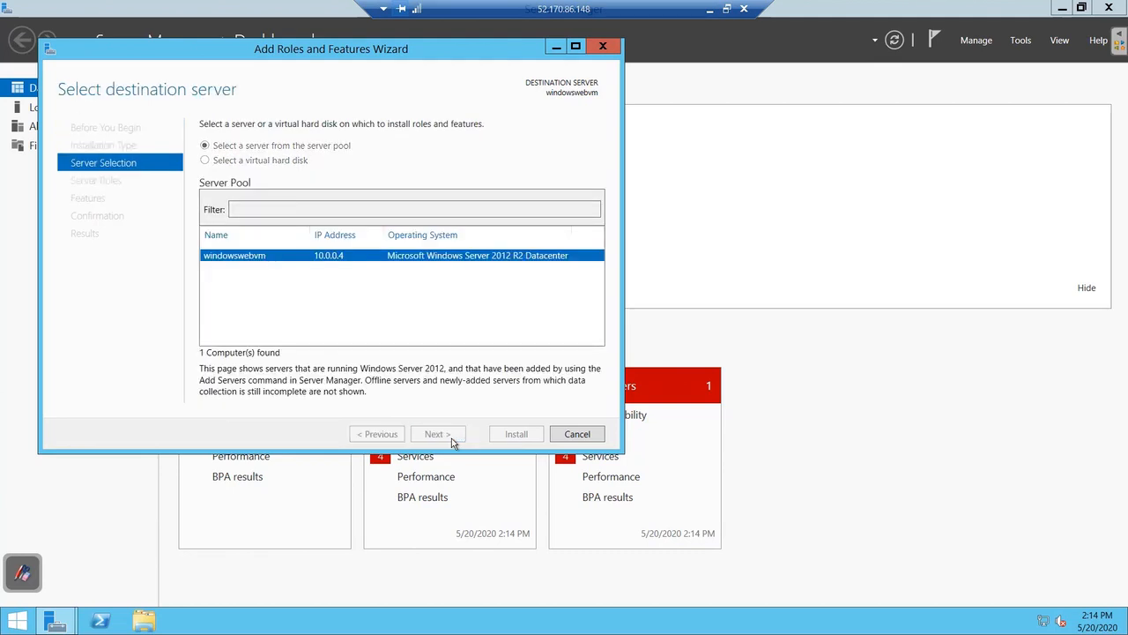
{"action": "scroll", "coordinate": [370, 326], "scroll_direction": "down", "scroll_amount": 2}
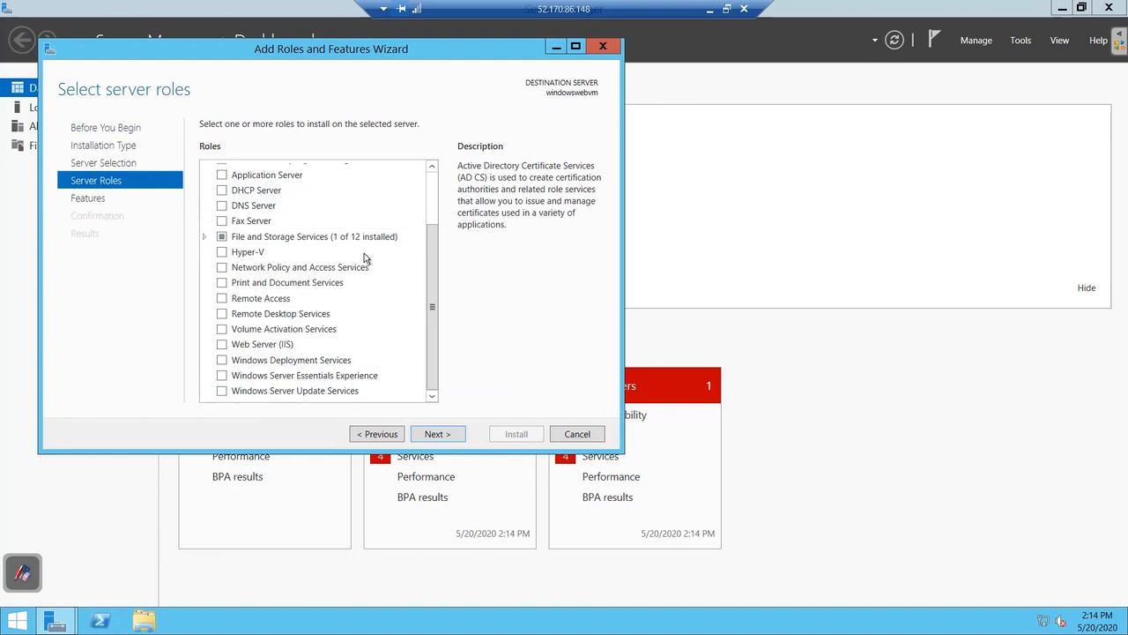
{"action": "scroll", "coordinate": [363, 227], "scroll_direction": "up", "scroll_amount": 2}
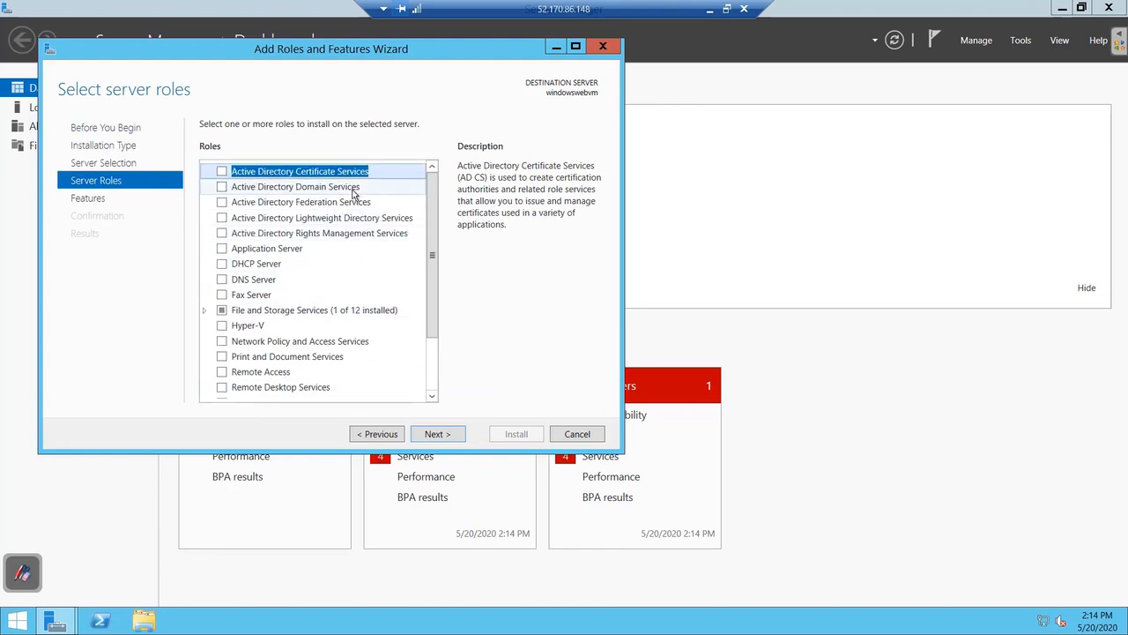
{"action": "scroll", "coordinate": [391, 347], "scroll_direction": "down", "scroll_amount": 2}
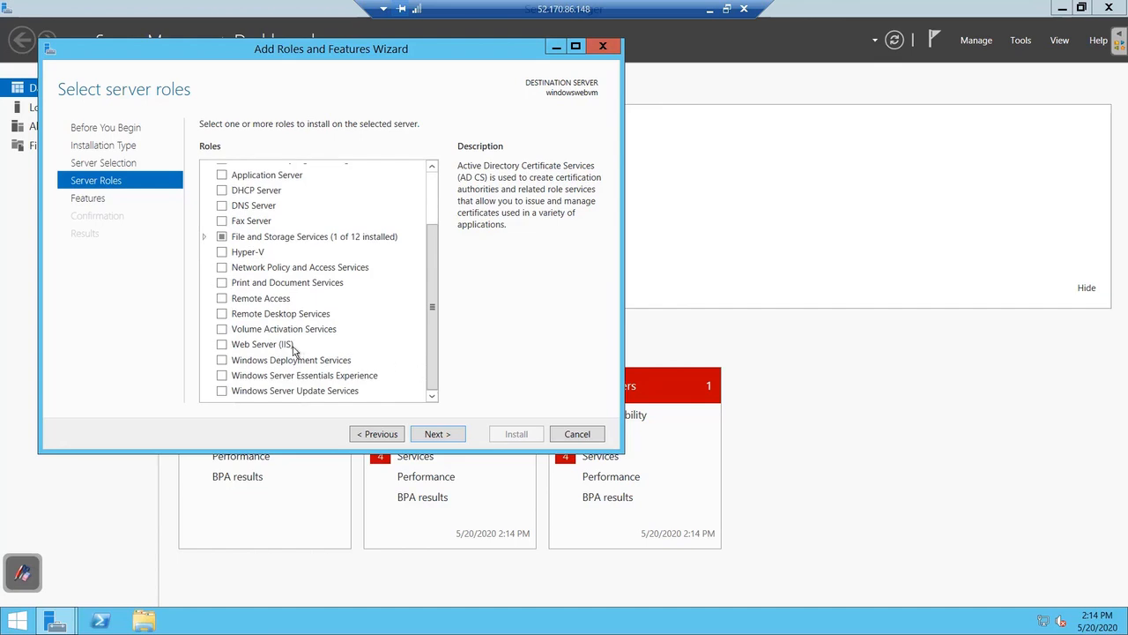
Install Web Server (IIS) with its management tools and close the wizard.
{"action": "left_click", "coordinate": [222, 345]}
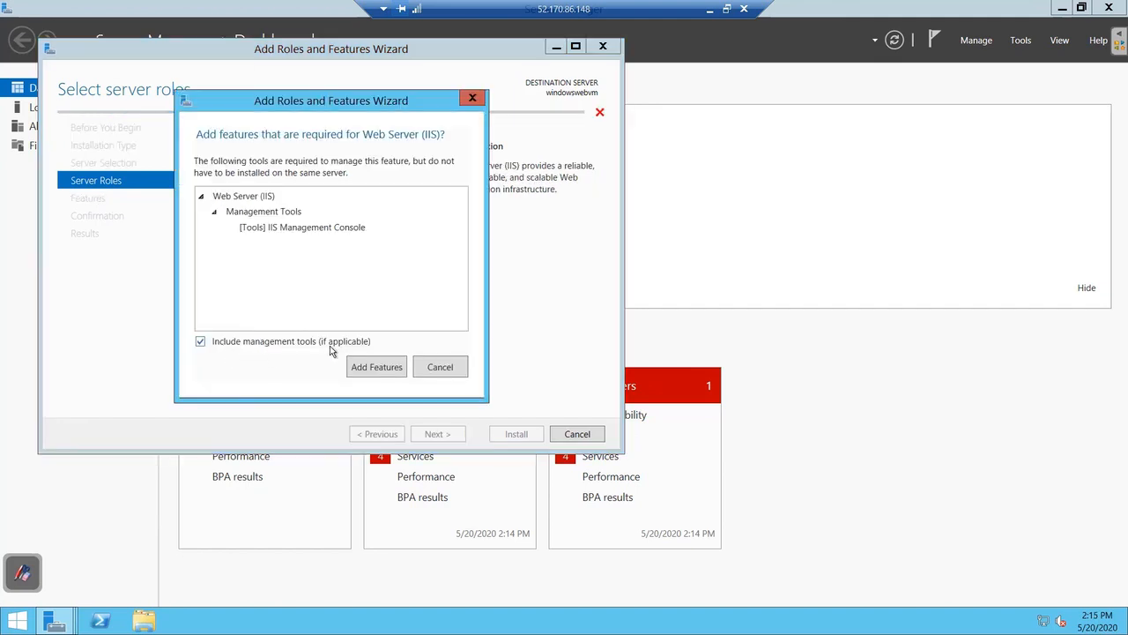
{"action": "left_click", "coordinate": [378, 370]}
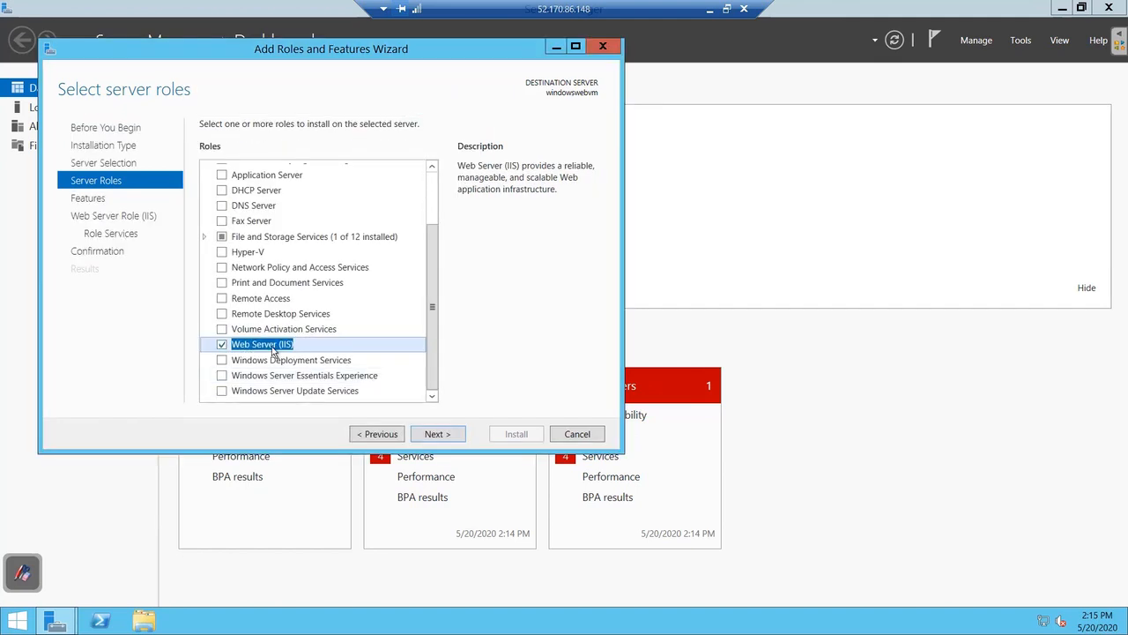
{"action": "left_click", "coordinate": [436, 435]}
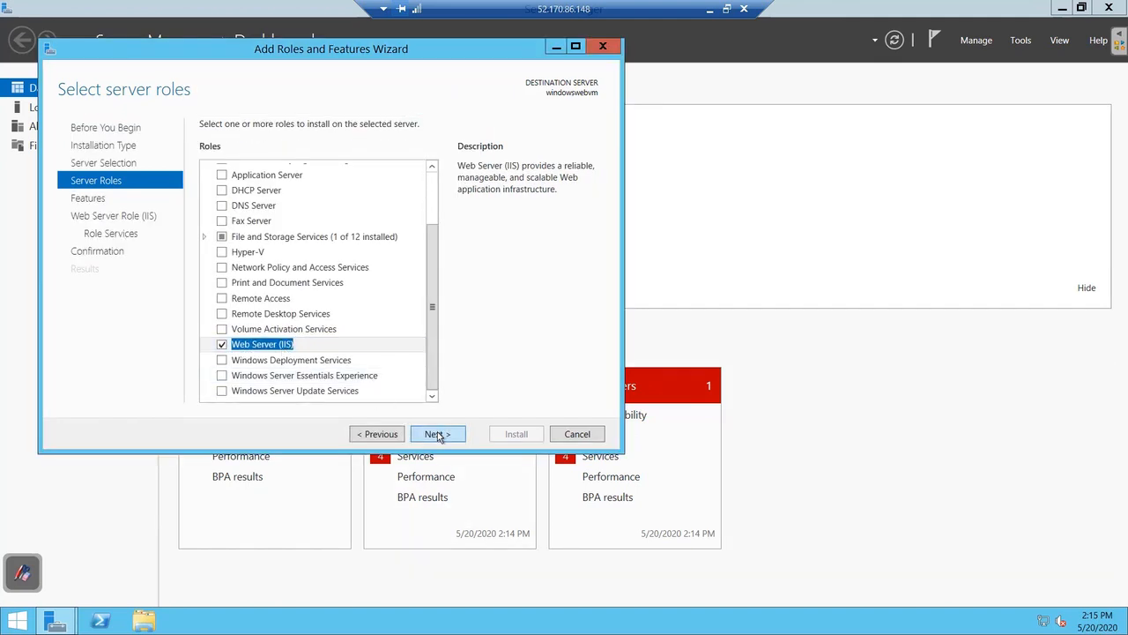
{"action": "left_click", "coordinate": [437, 434]}
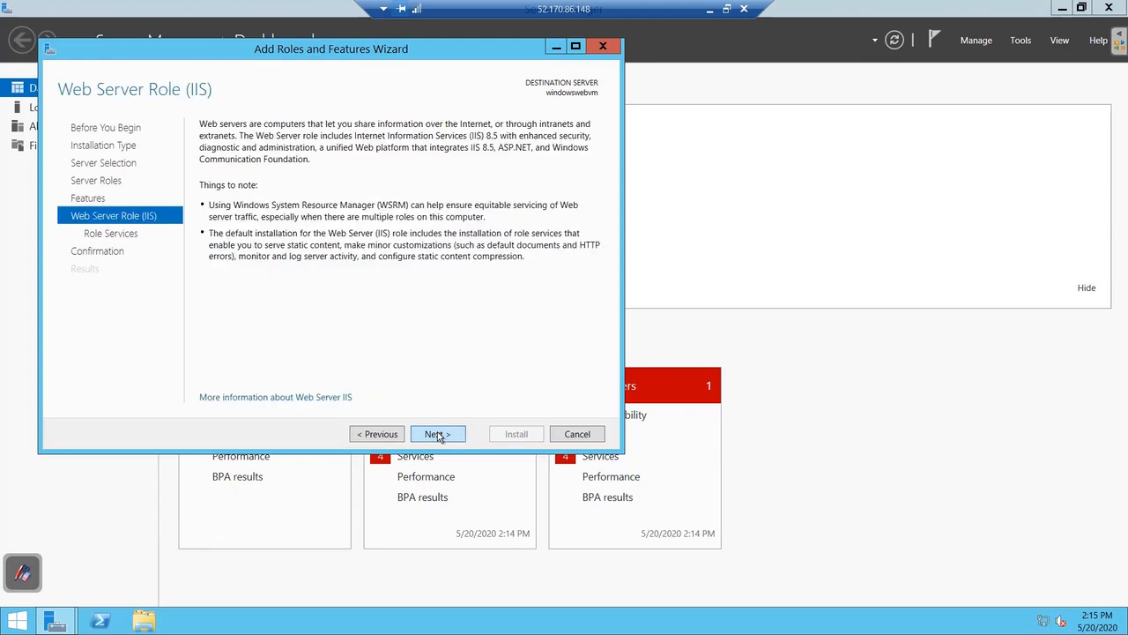
{"action": "left_click", "coordinate": [437, 433]}
{"action": "left_click", "coordinate": [437, 434]}
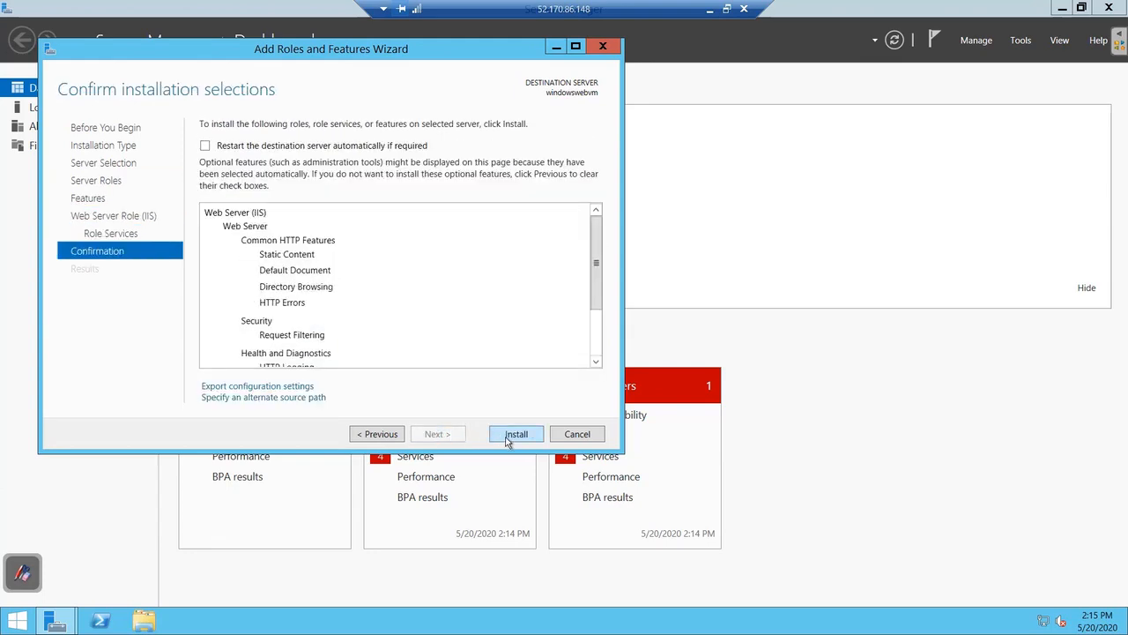
{"action": "left_click", "coordinate": [516, 433]}
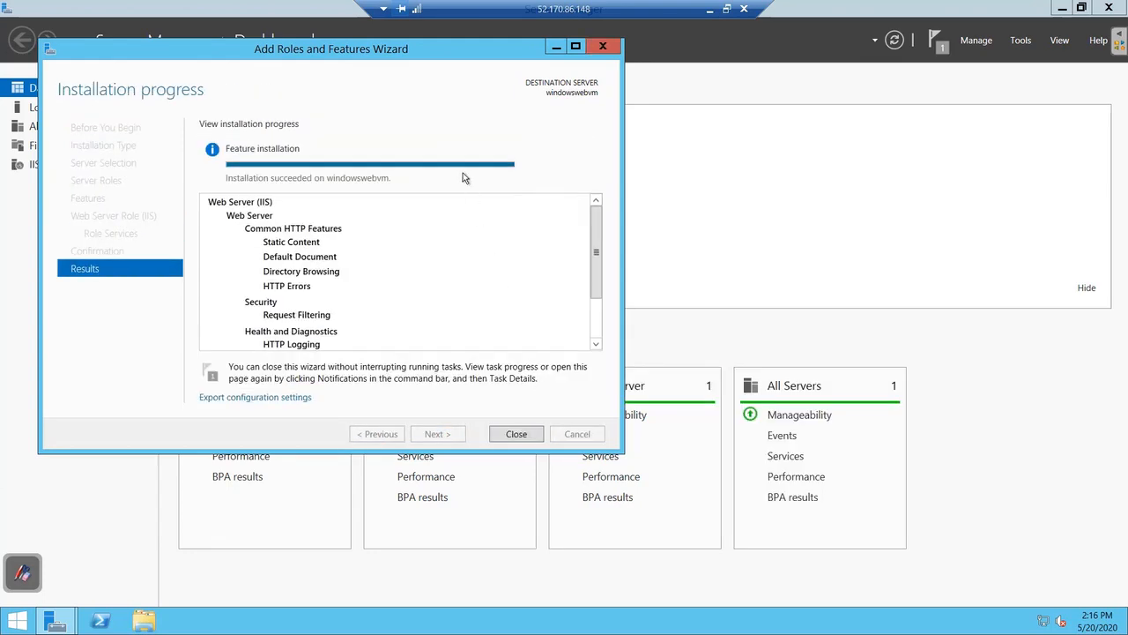
{"action": "left_click", "coordinate": [518, 436]}
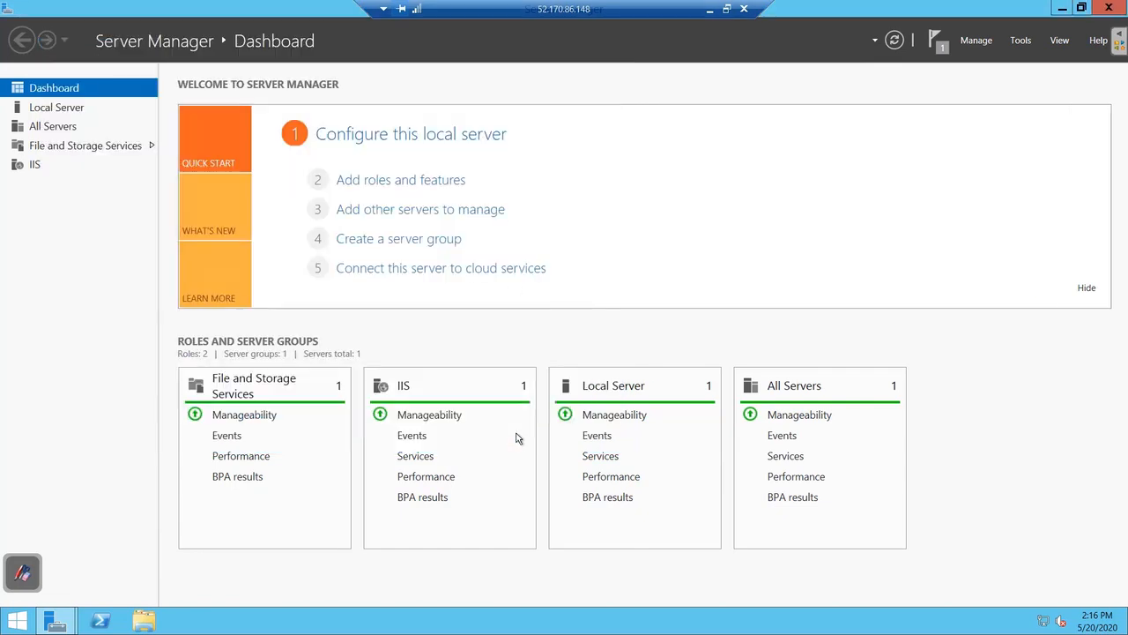
{"action": "left_click", "coordinate": [709, 10]}
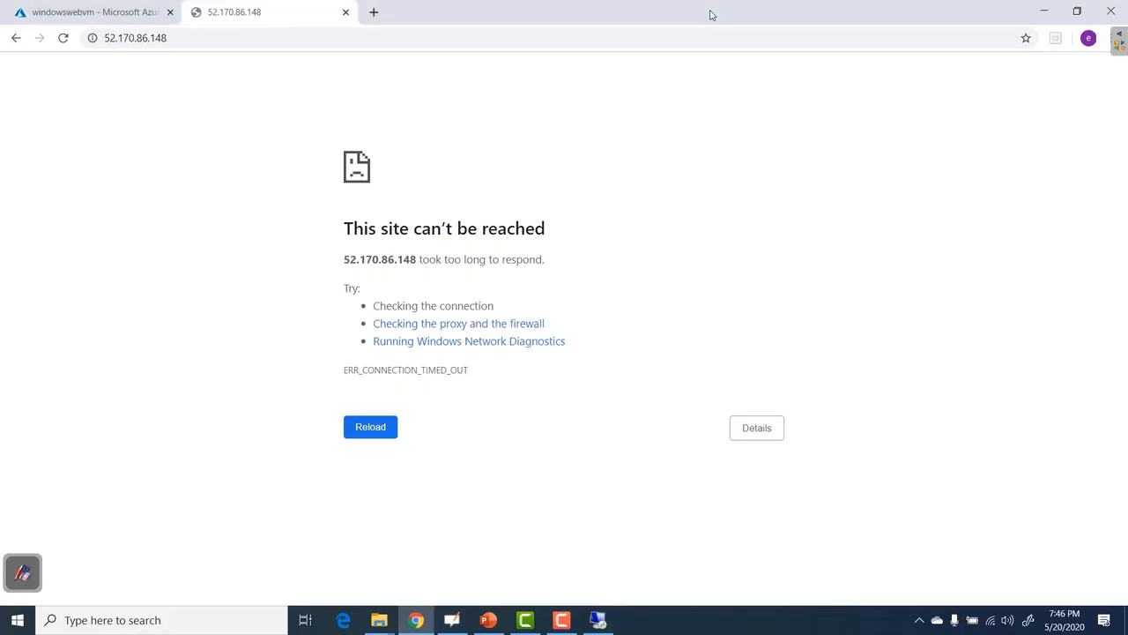
Reload 52.170.86.148 to show the IIS default page, then return to the remote session.
{"action": "left_click", "coordinate": [63, 39]}
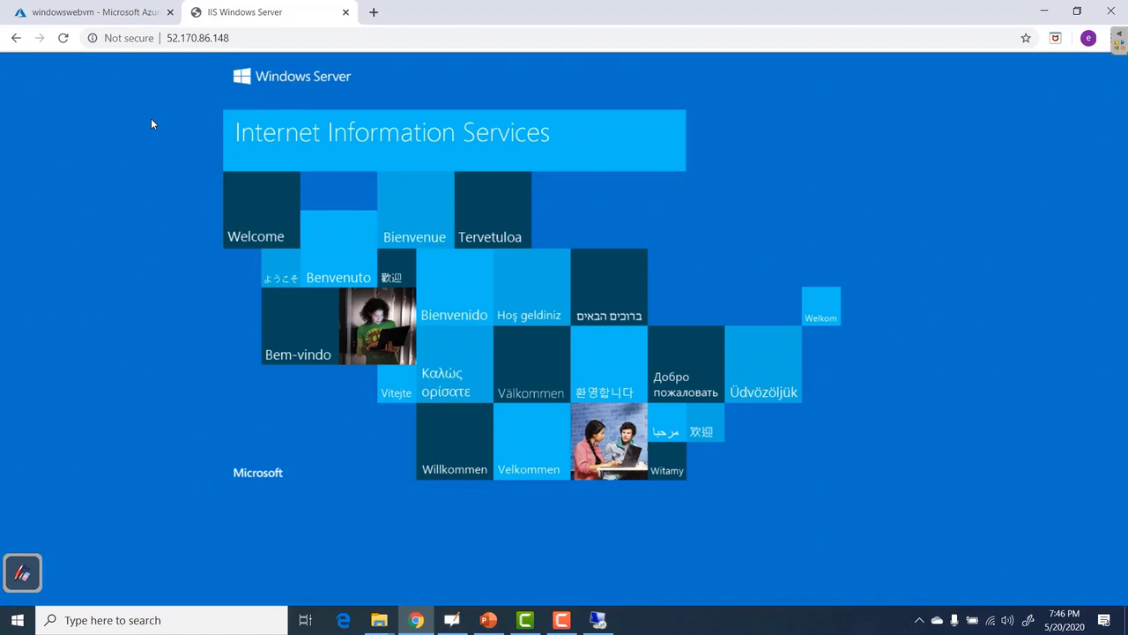
{"action": "left_click", "coordinate": [600, 623]}
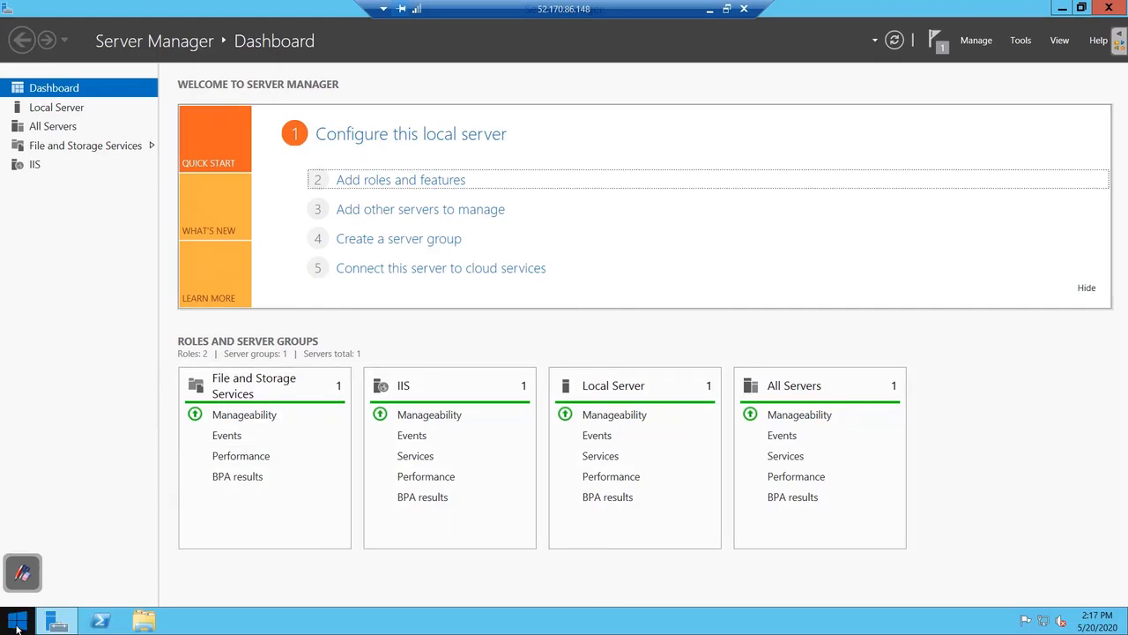
Browse to C:\inetpub\wwwroot in File Explorer and open iisstart in Notepad.
{"action": "left_click", "coordinate": [17, 628]}
{"action": "left_click", "coordinate": [210, 439]}
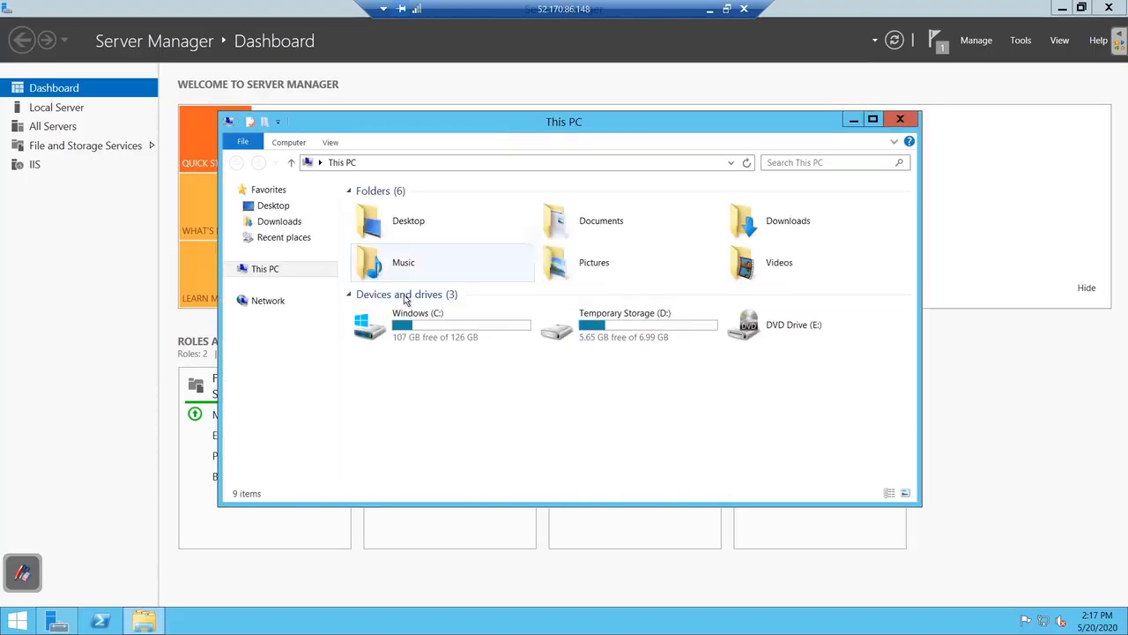
{"action": "double_click", "coordinate": [401, 321]}
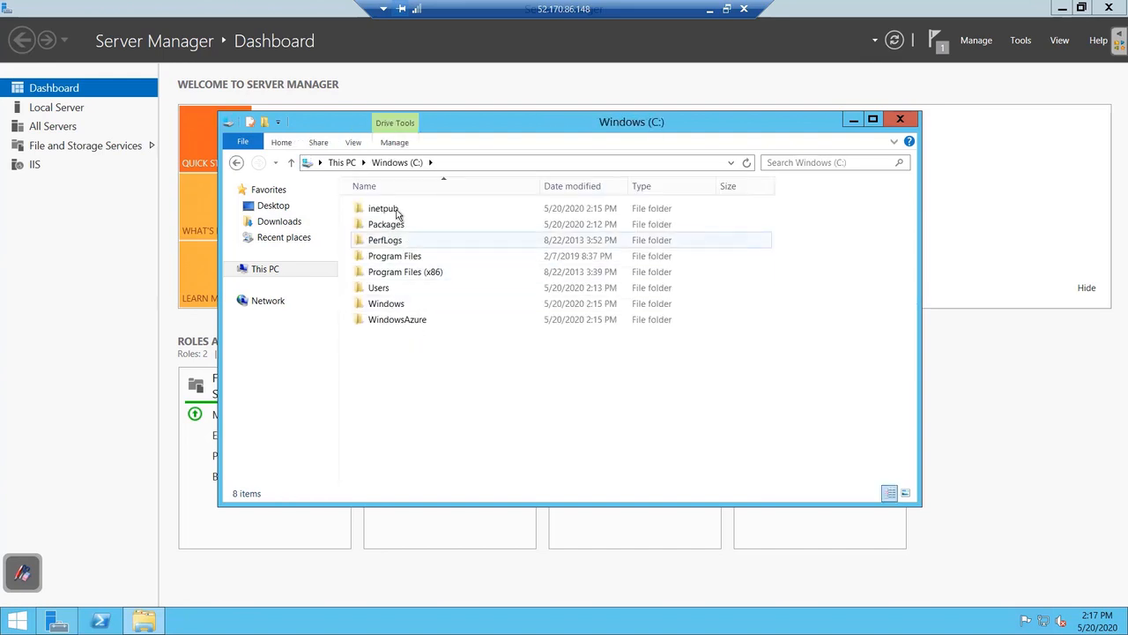
{"action": "double_click", "coordinate": [397, 211]}
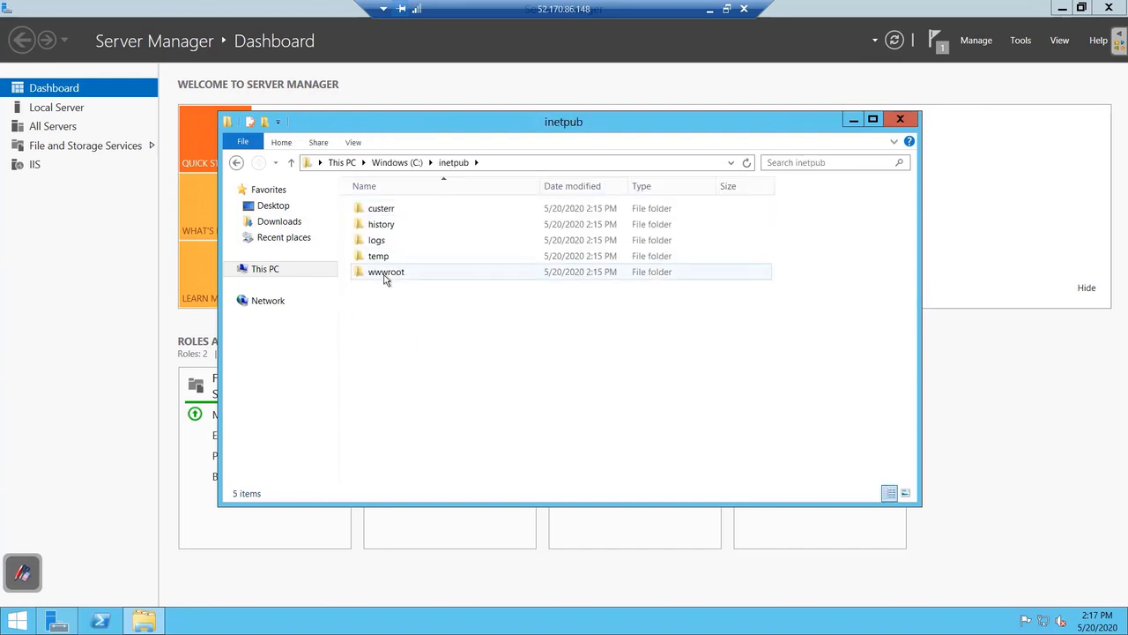
{"action": "double_click", "coordinate": [385, 274]}
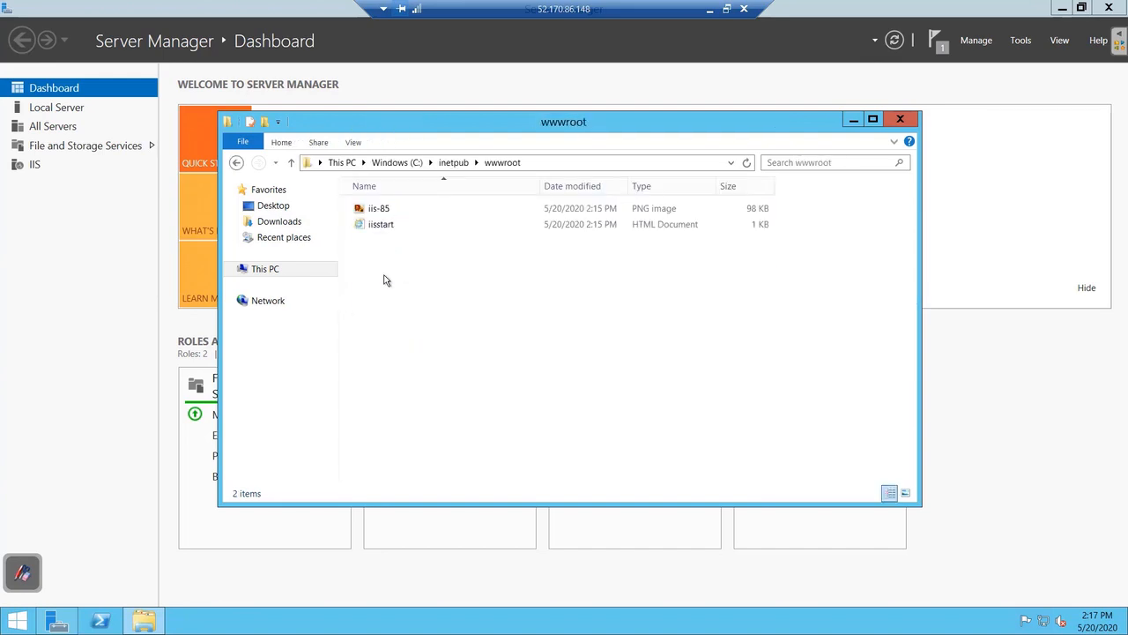
{"action": "left_click", "coordinate": [386, 226]}
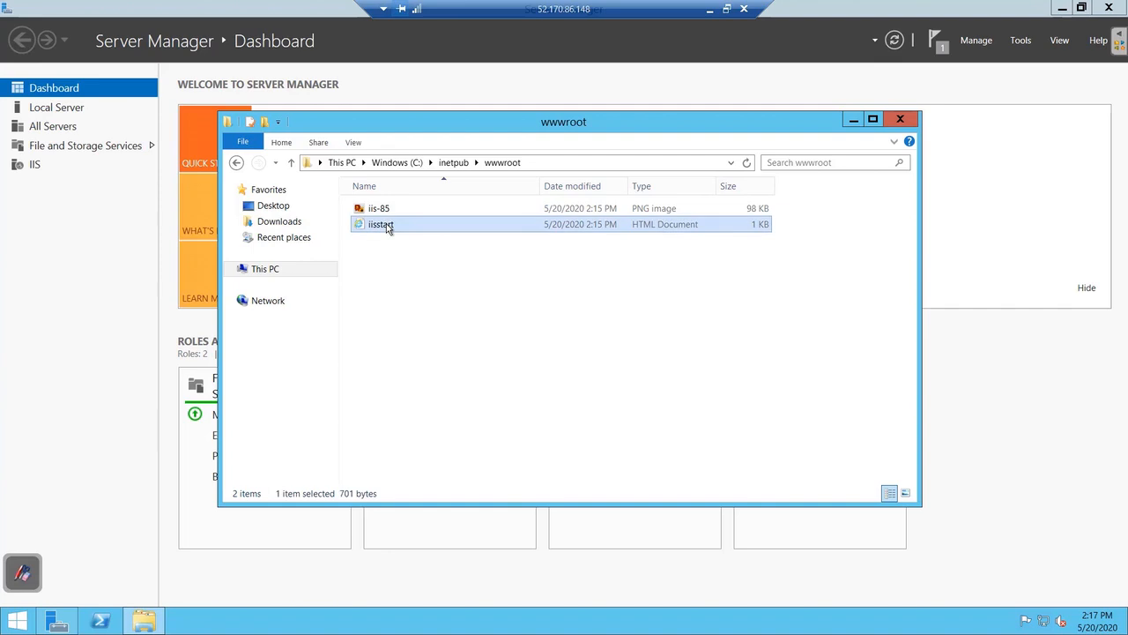
{"action": "right_click", "coordinate": [386, 223]}
{"action": "mouse_move", "coordinate": [365, 280]}
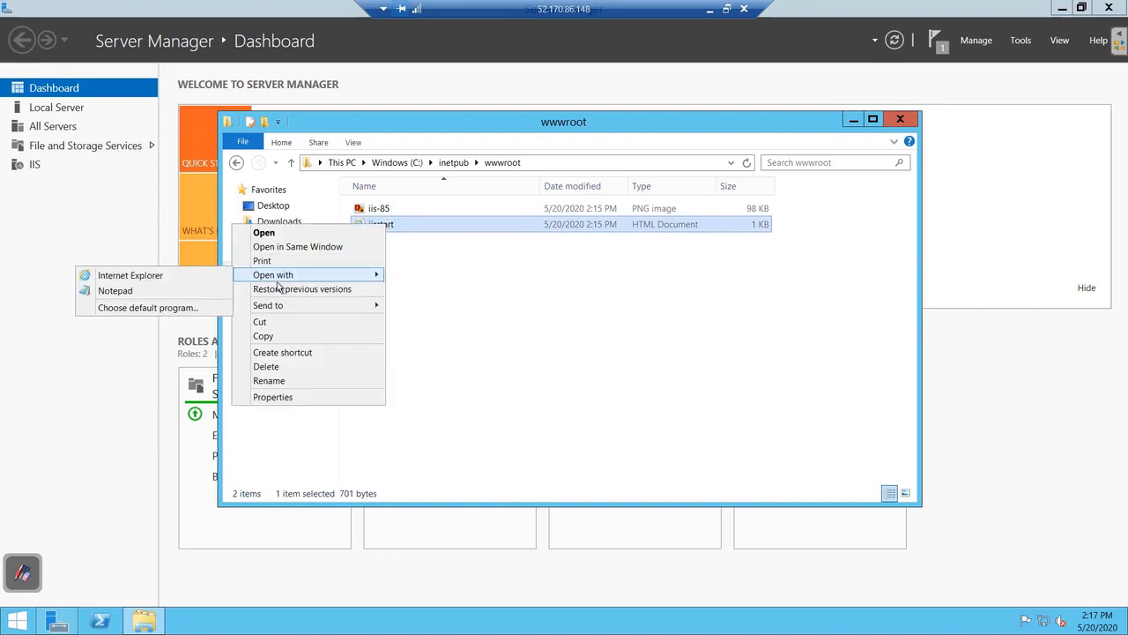
{"action": "left_click", "coordinate": [197, 295]}
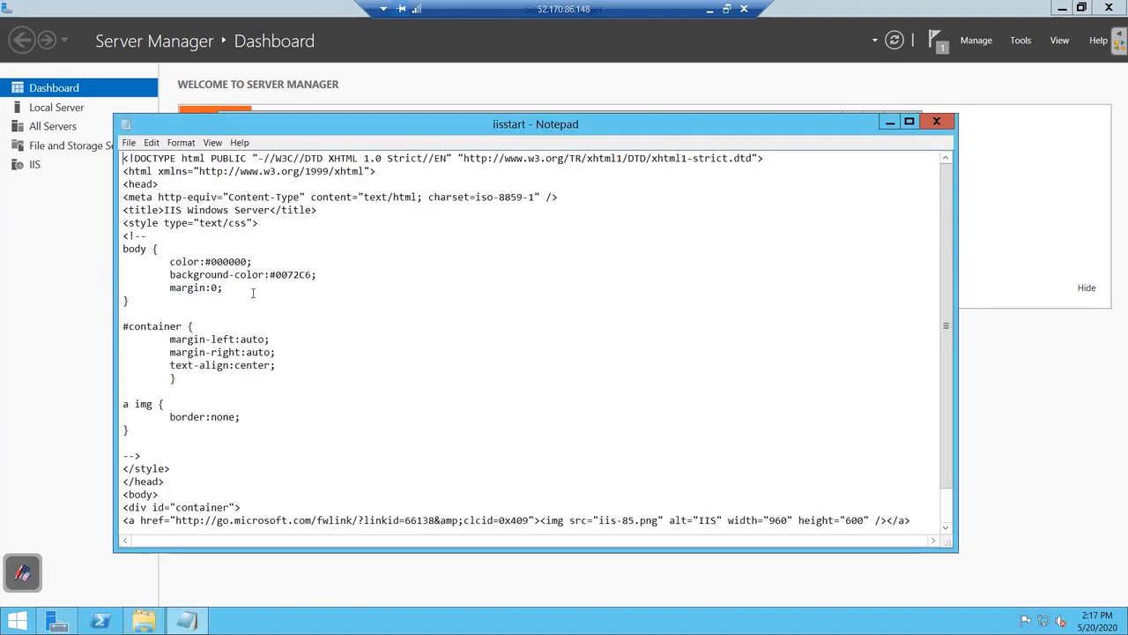
Insert <h1>Welcome to India</h1> after the <body> tag, then reload 52.170.86.148 in Chrome.
{"action": "scroll", "coordinate": [325, 381], "scroll_direction": "down", "scroll_amount": 1}
{"action": "left_click", "coordinate": [165, 455]}
{"action": "key", "text": "Return"}
{"action": "type", "text": "<h1>"}
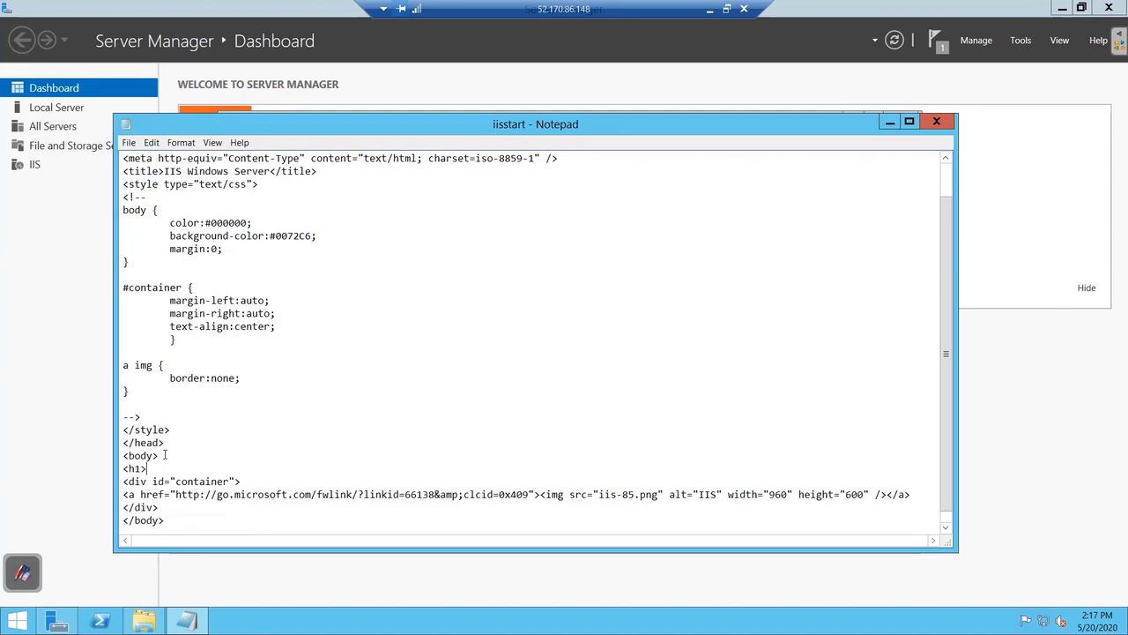
{"action": "type", "text": "Welcome to India</h1"}
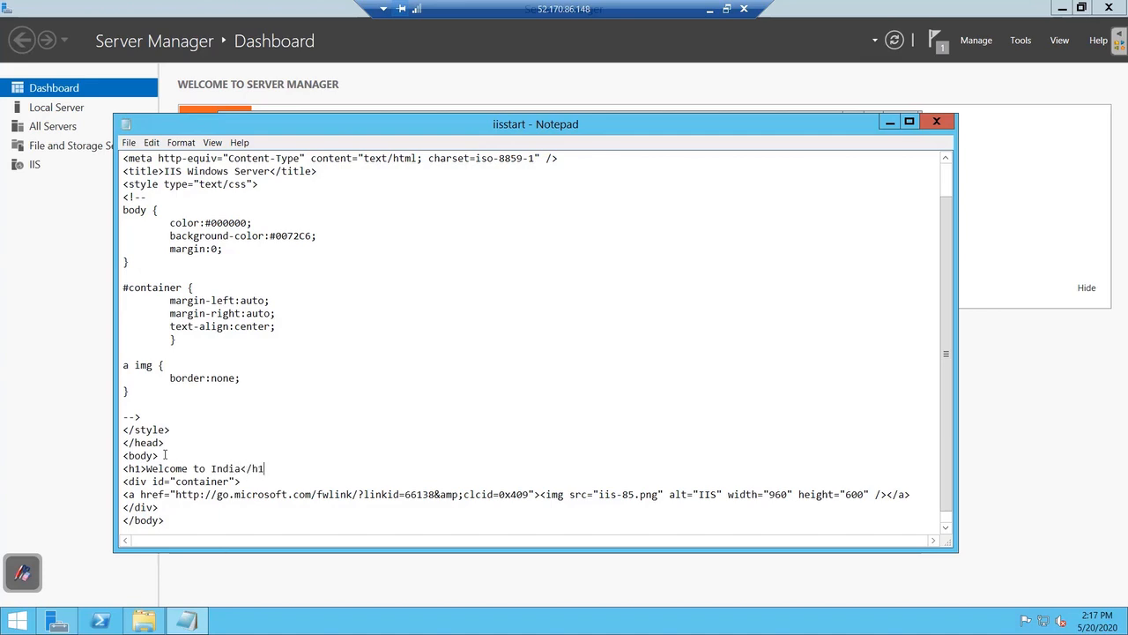
{"action": "type", "text": ">"}
{"action": "left_click", "coordinate": [709, 10]}
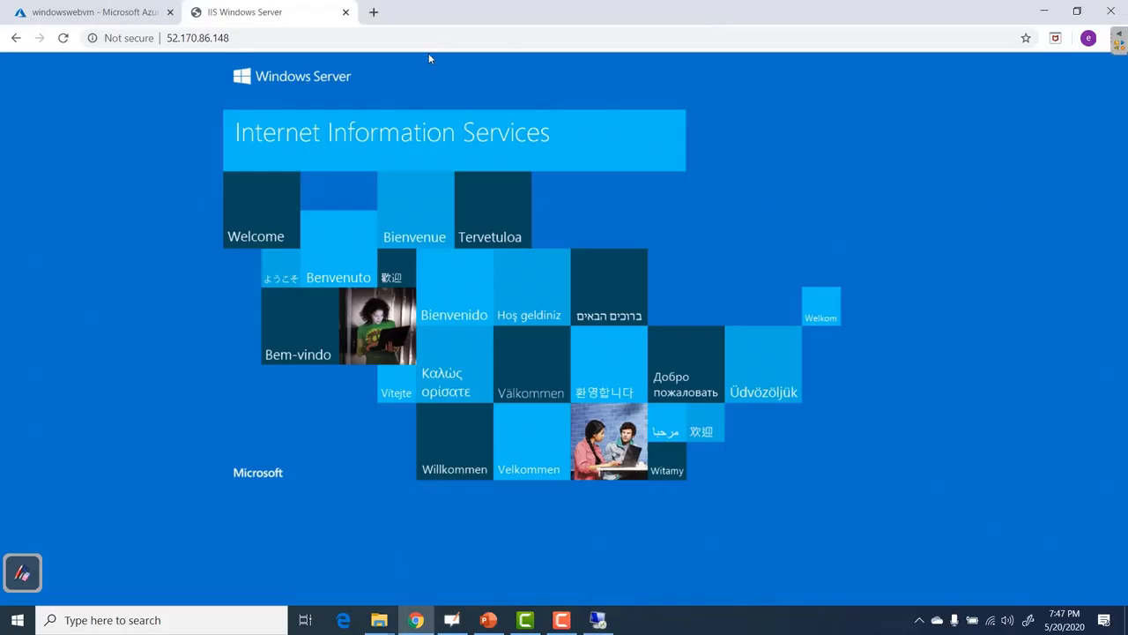
{"action": "left_click", "coordinate": [63, 38]}
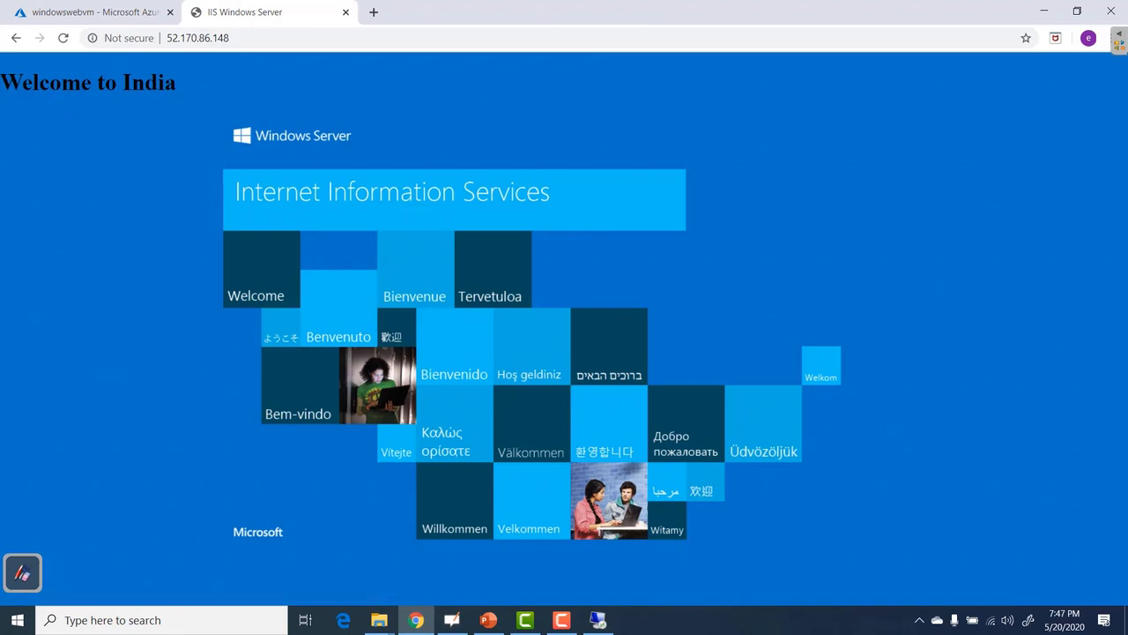
{"action": "left_click", "coordinate": [97, 12]}
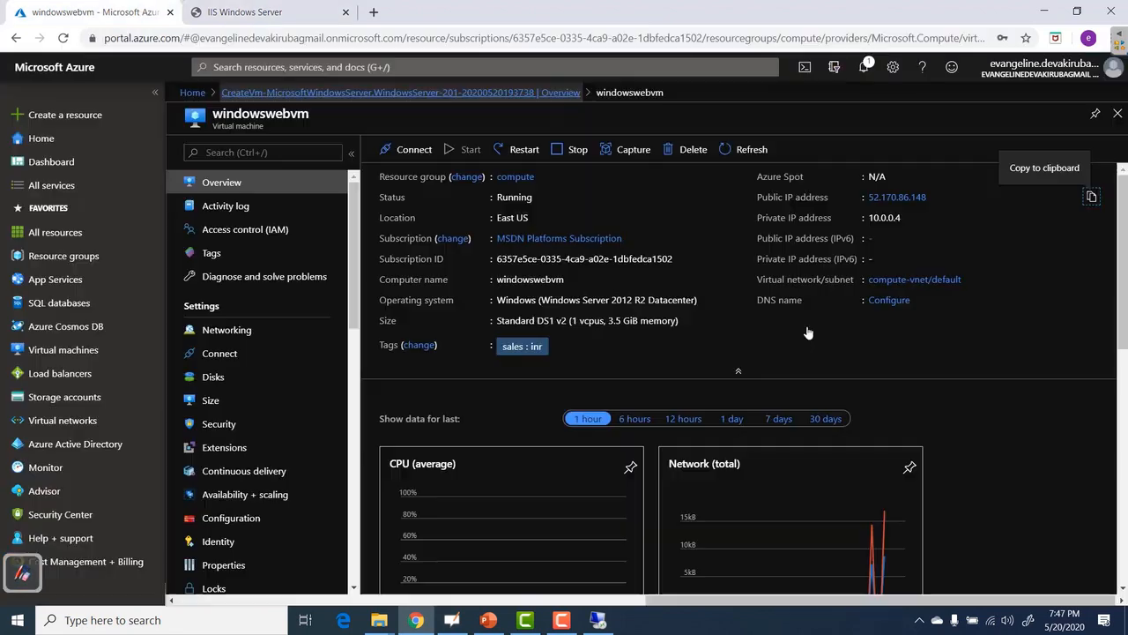